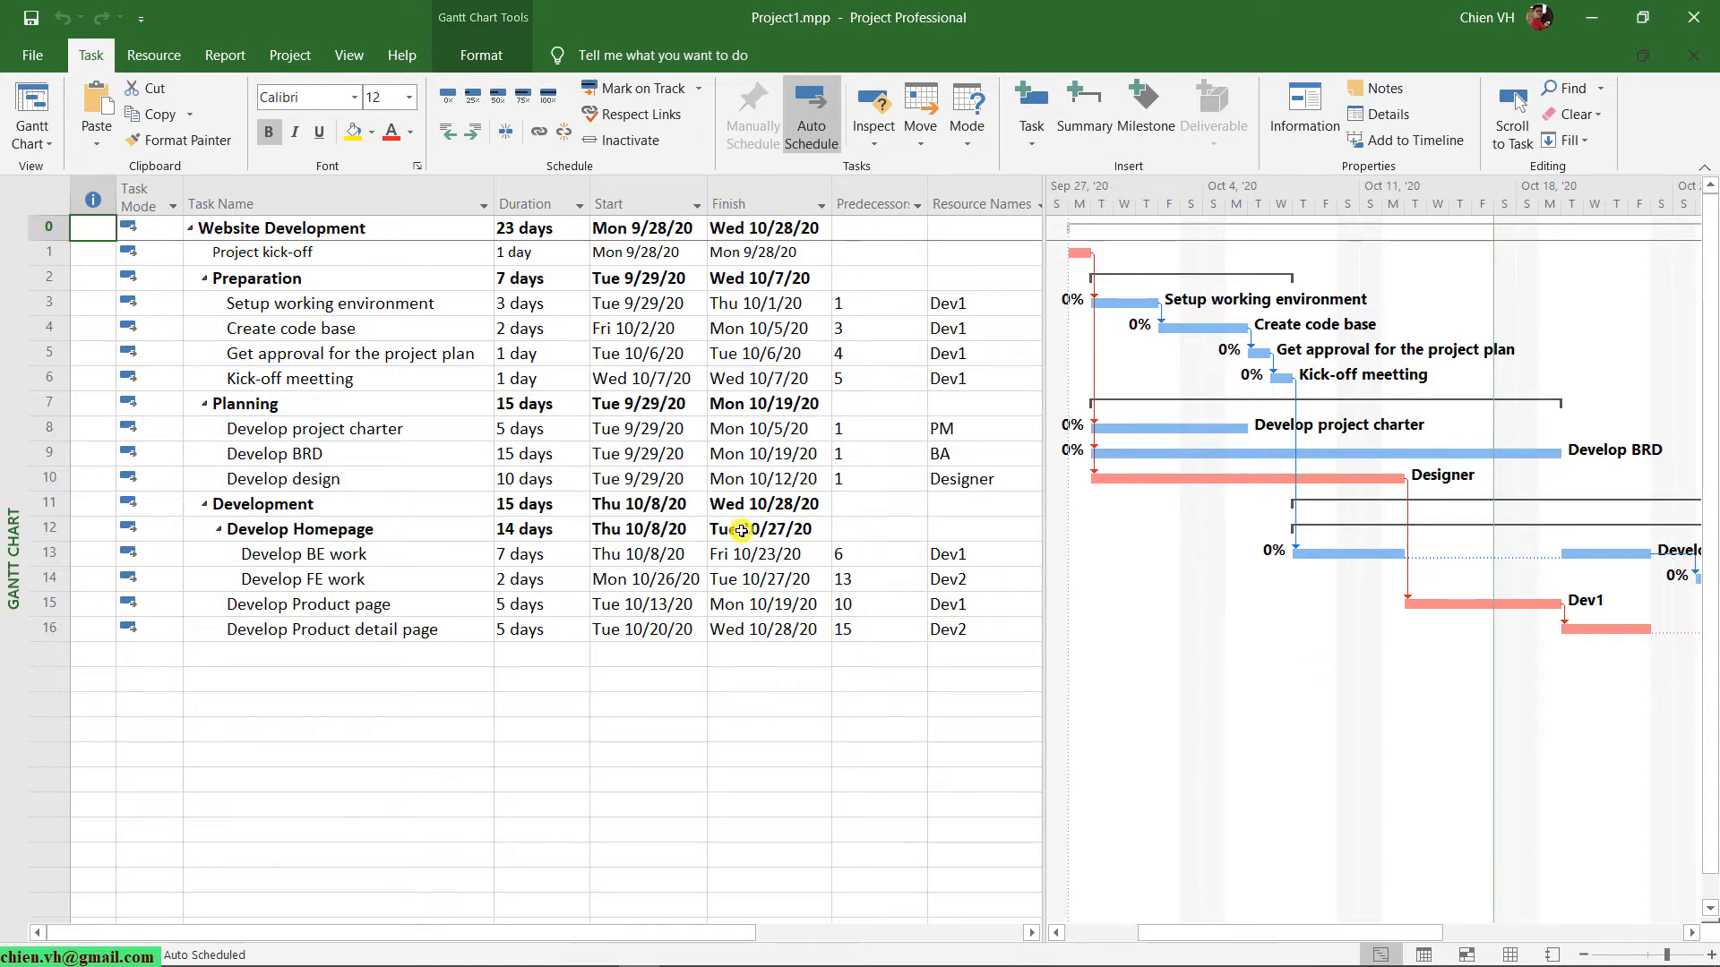
Set the Setup working environment task's duration to 5 days, and undo the change.
left_click(56, 305)
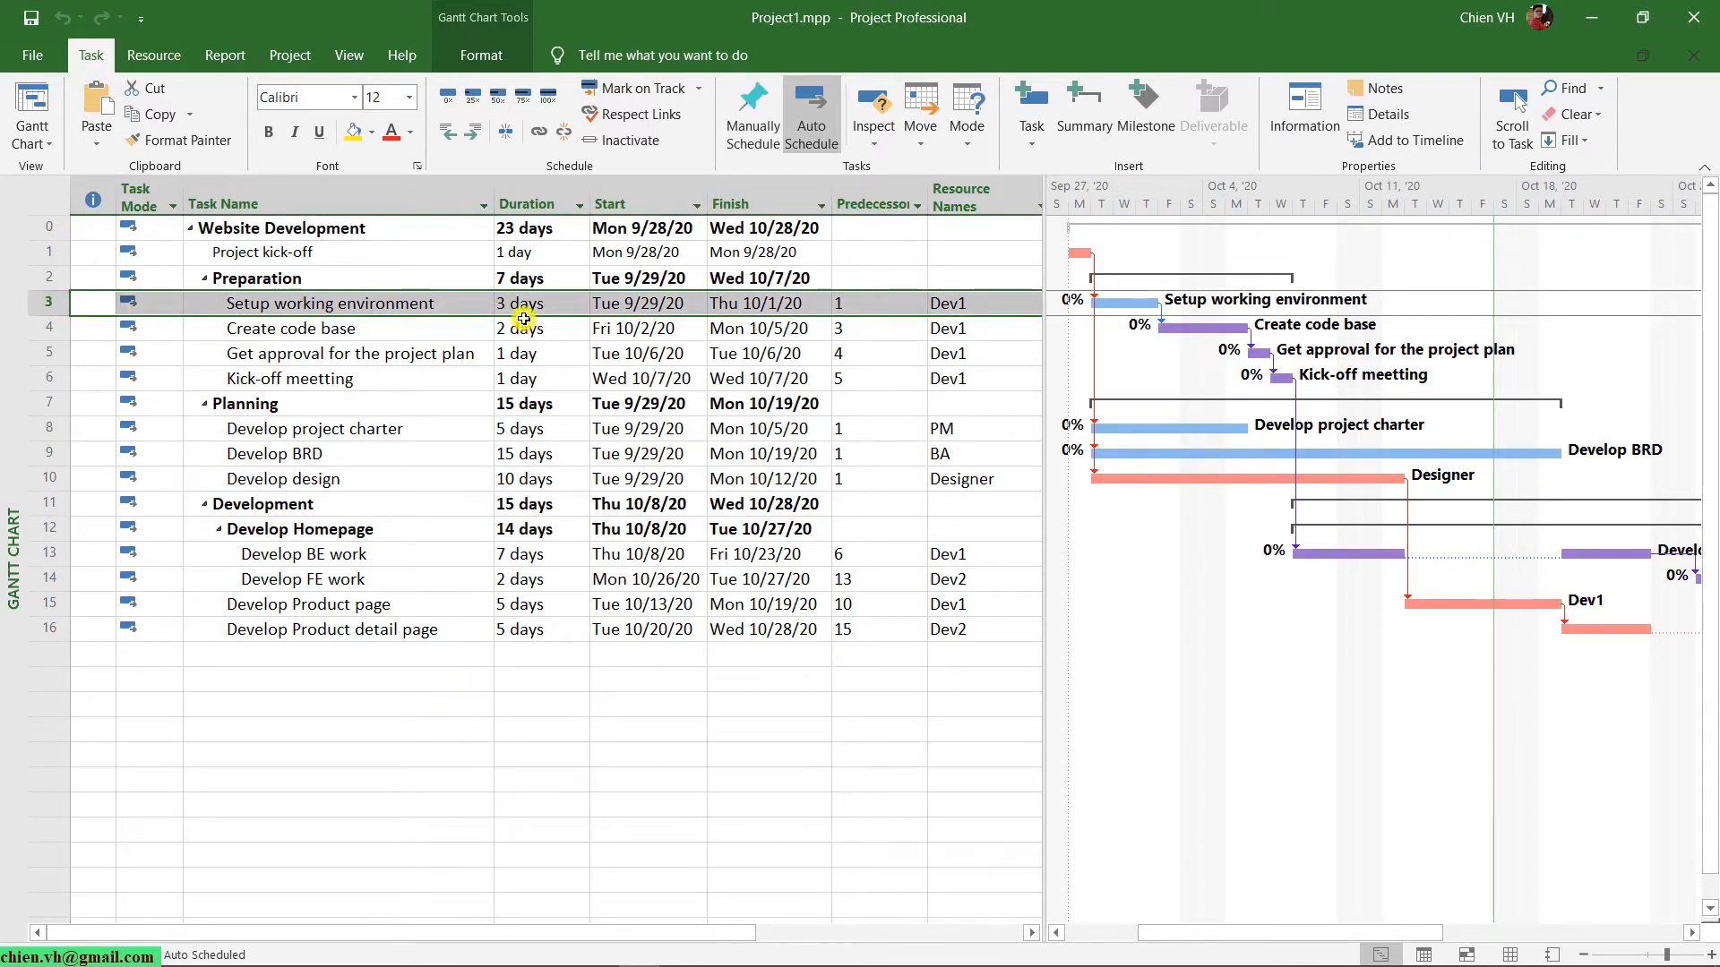
left_click(481, 657)
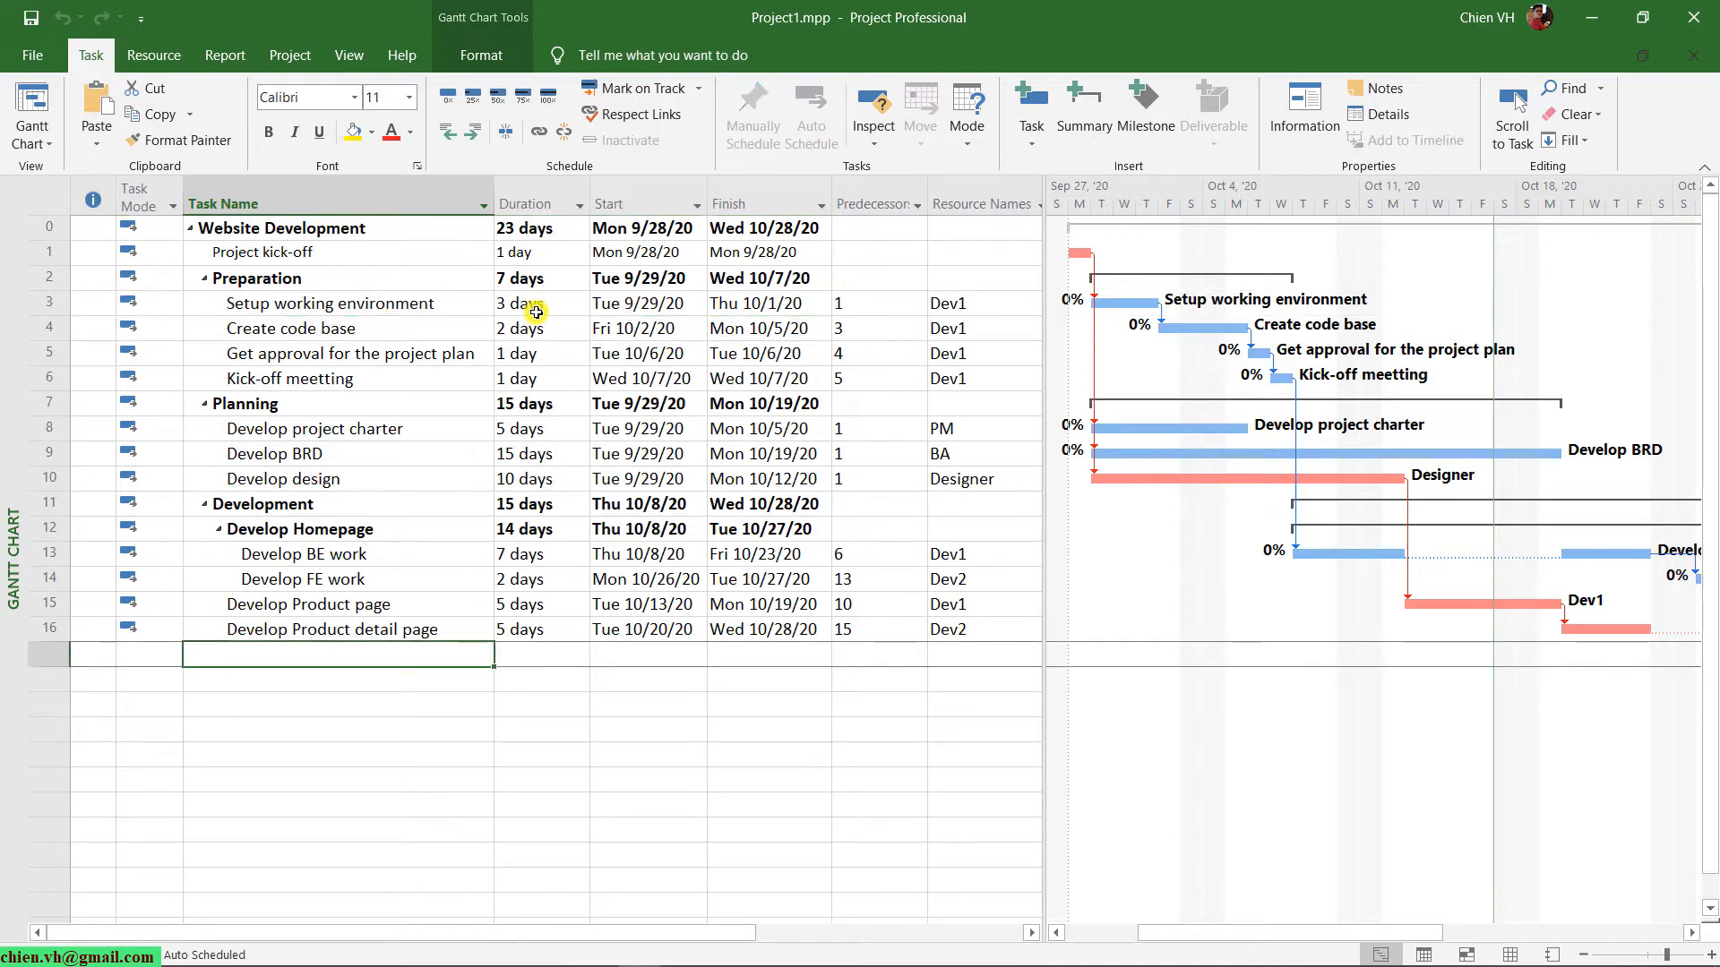
left_click(534, 303)
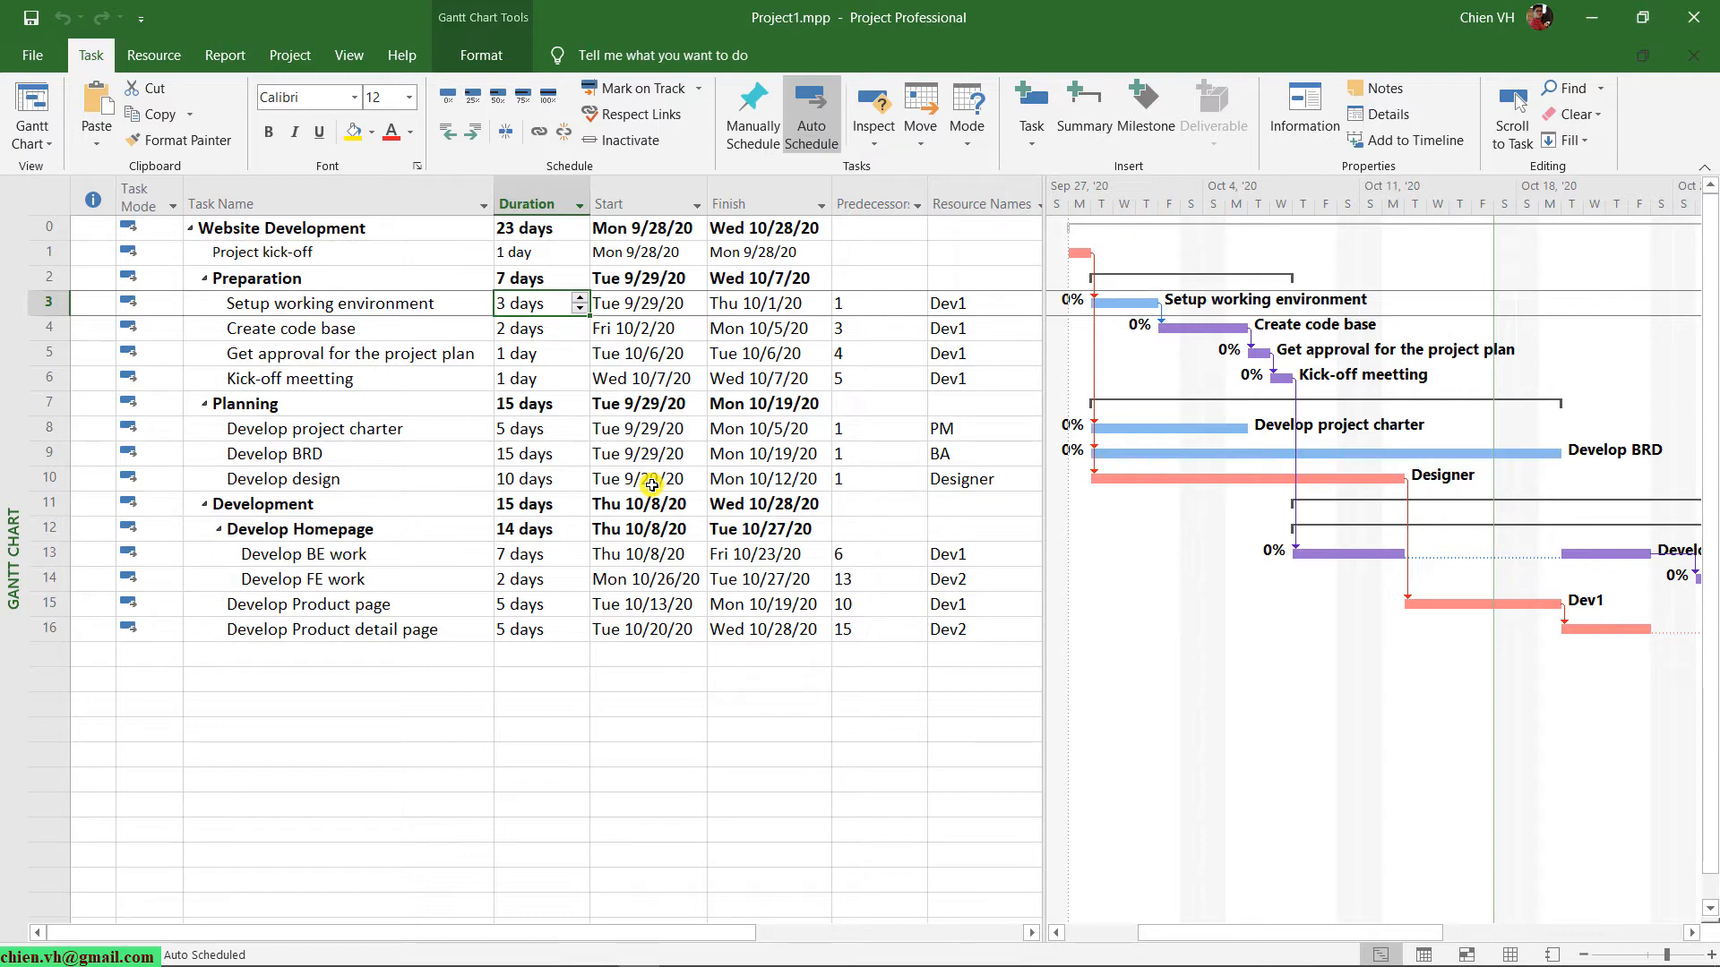
type("5")
key("Return")
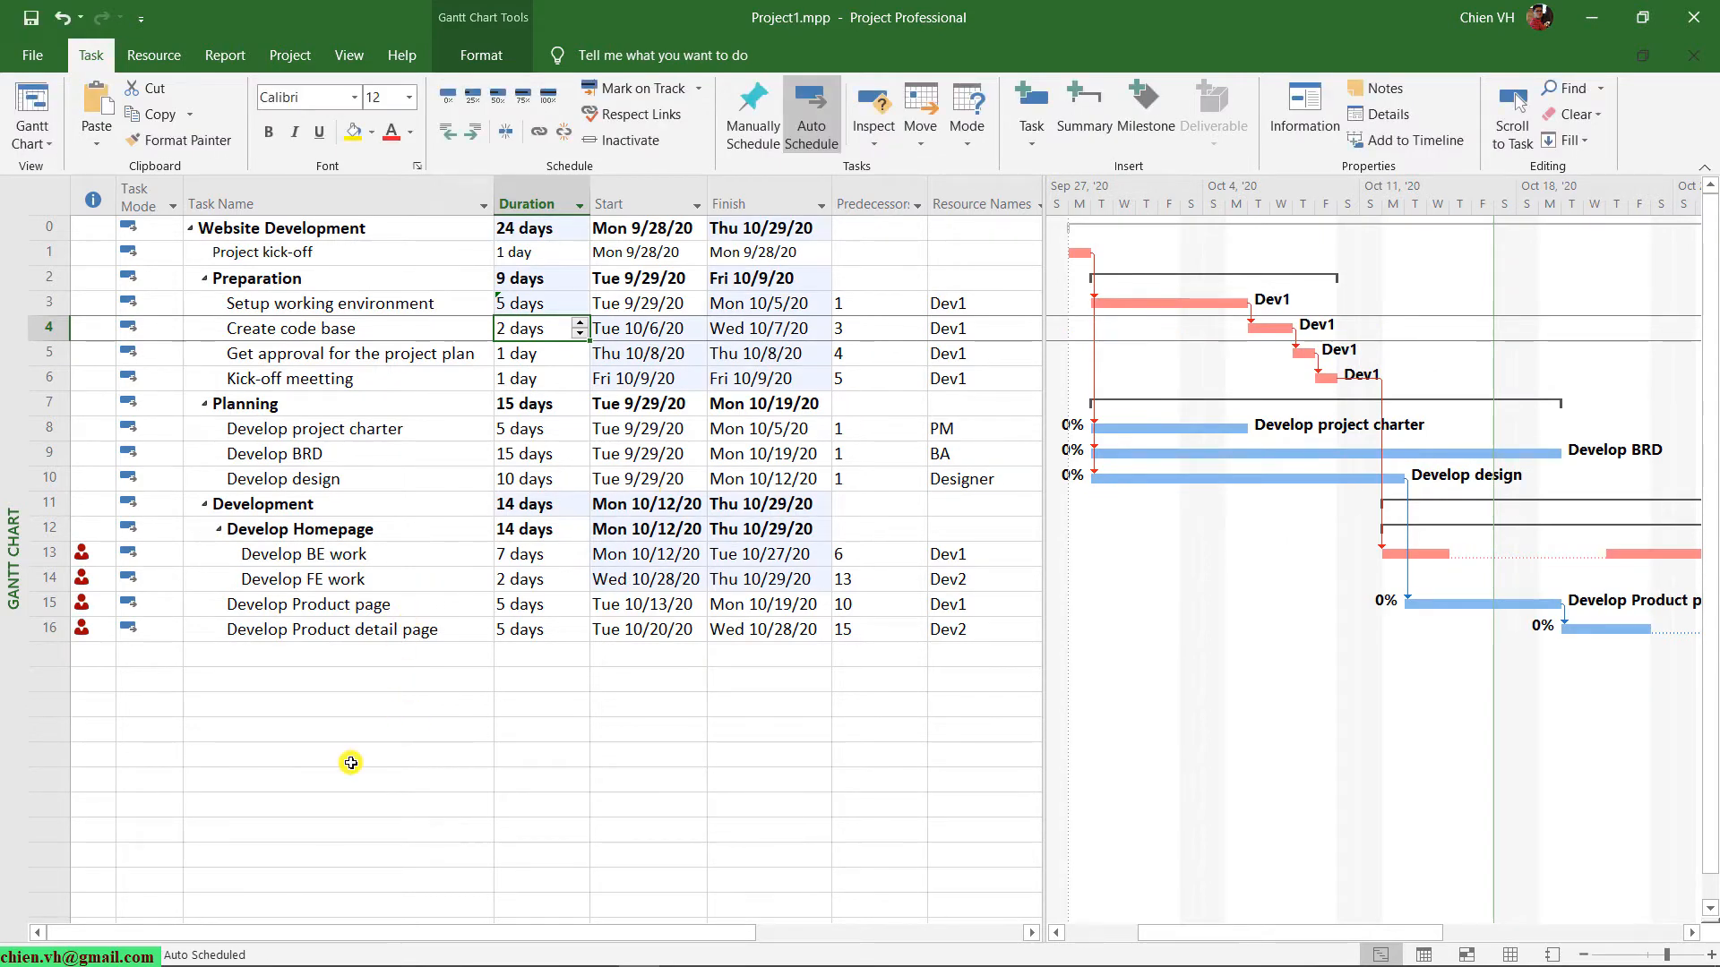
left_click(63, 20)
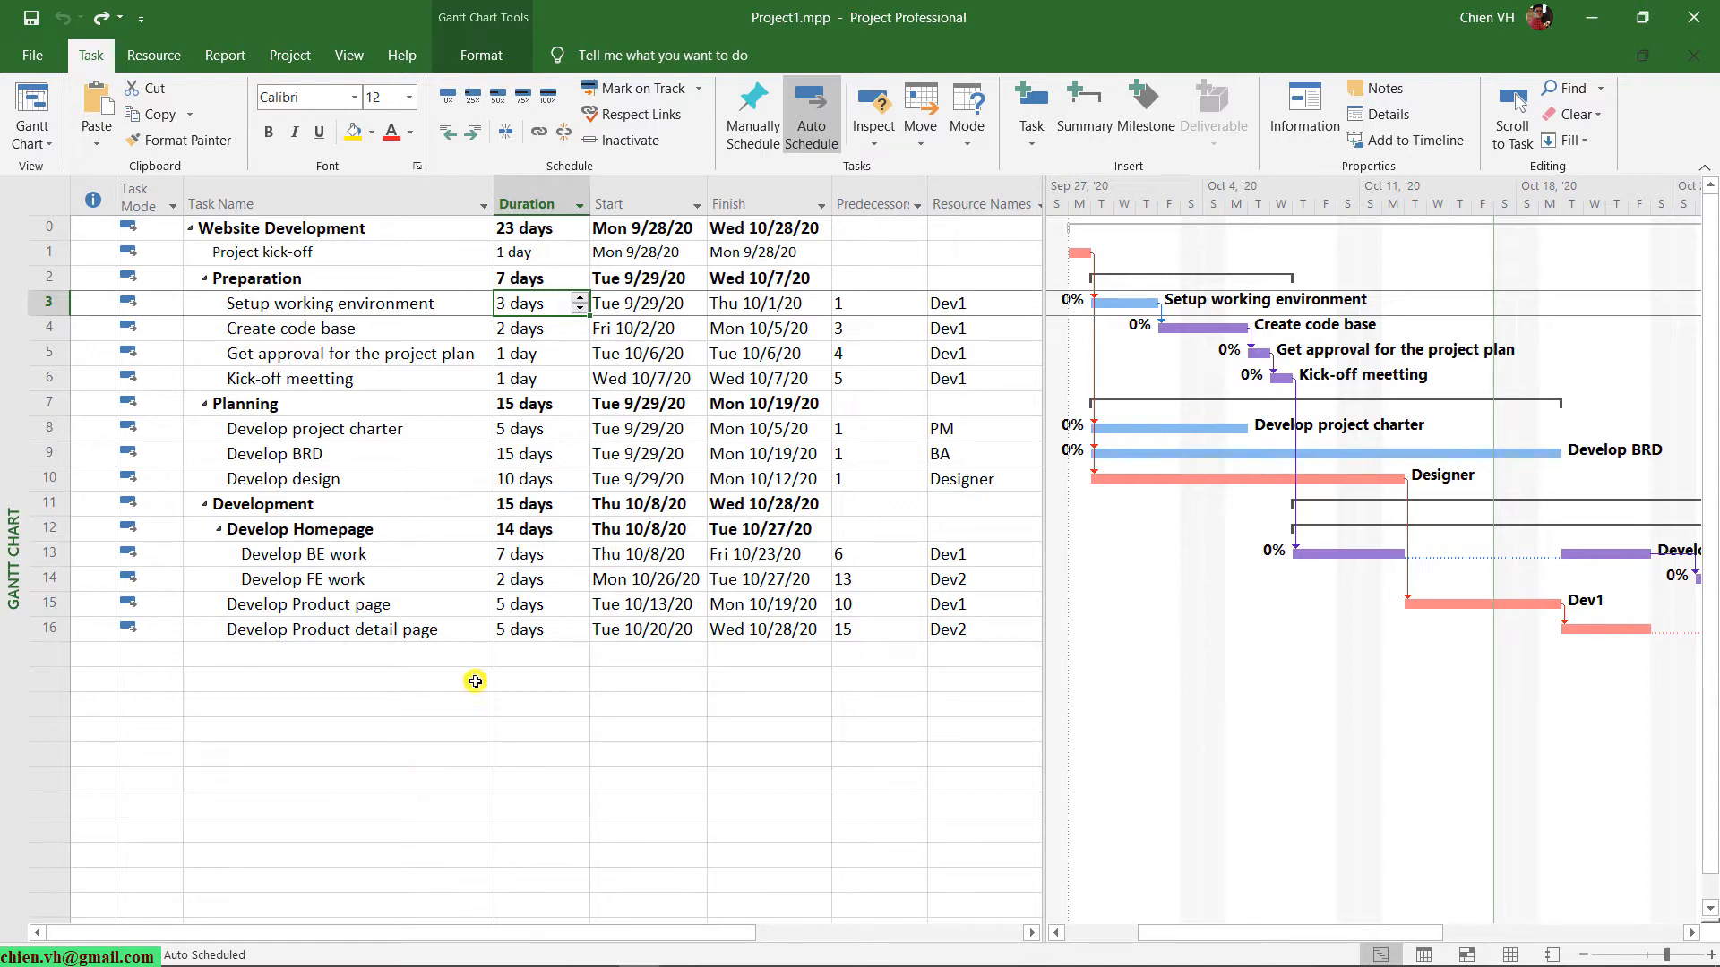
Widen the Gantt chart area to show all task bars and select the Setup working environment task.
left_click_drag(1045, 216, 615, 326)
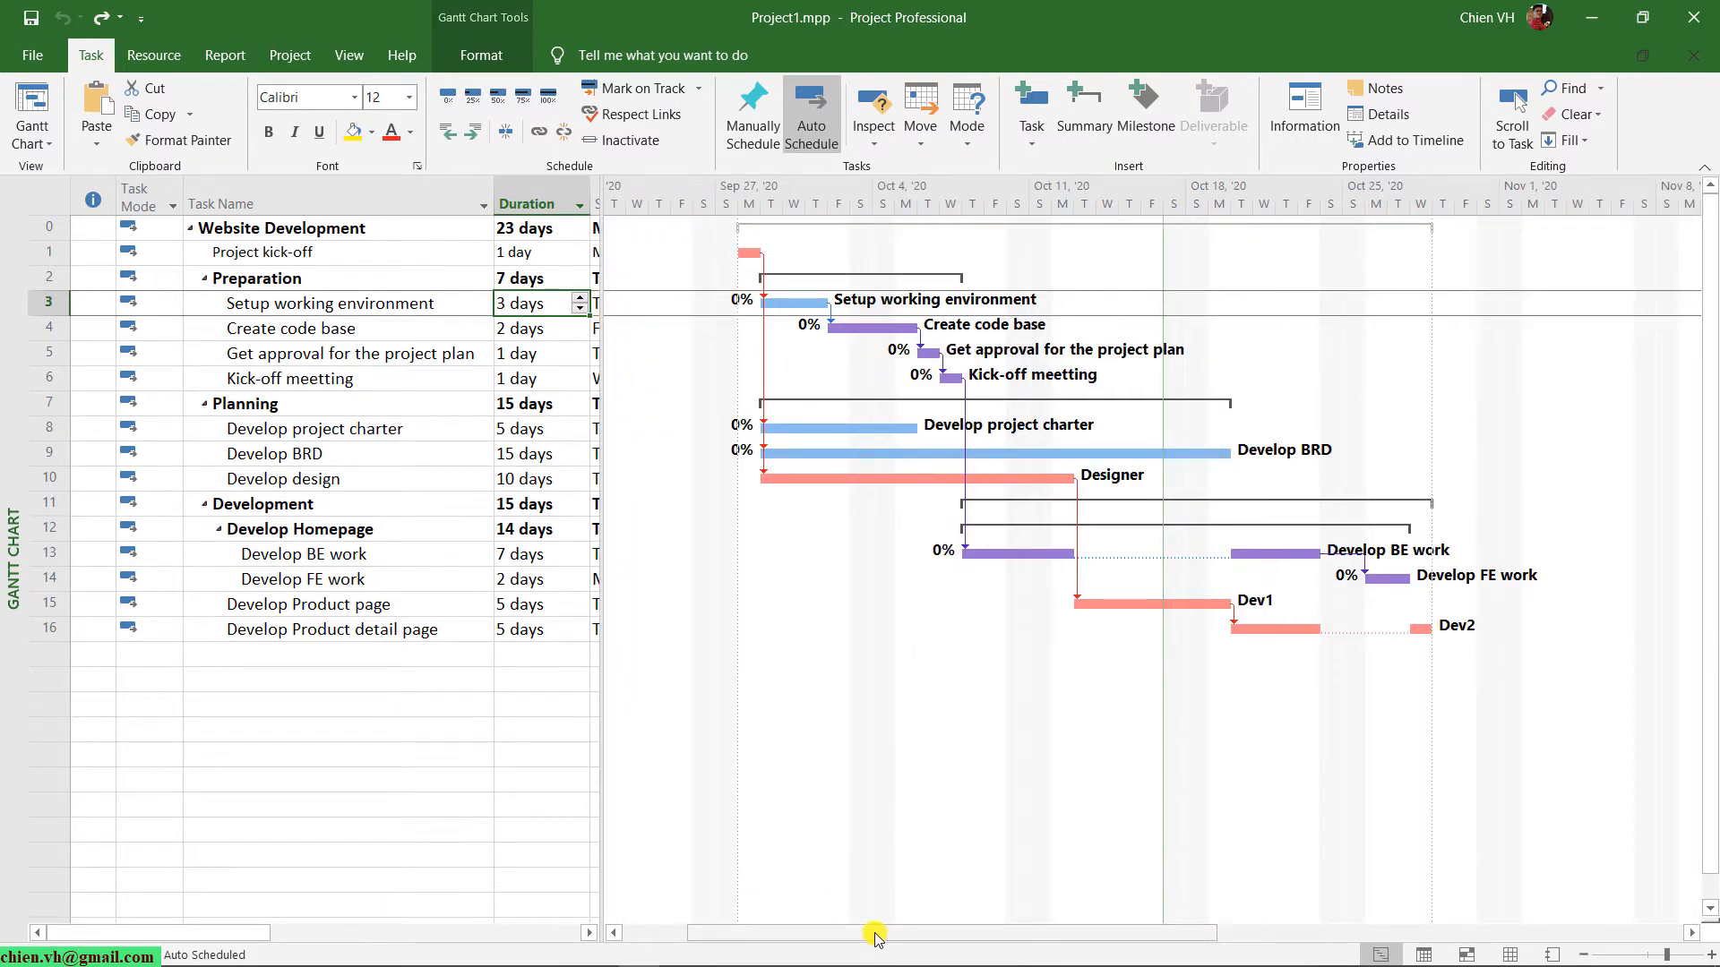
mouse_move(875, 937)
left_mouse_down()
mouse_move(853, 937)
mouse_move(889, 937)
left_mouse_up()
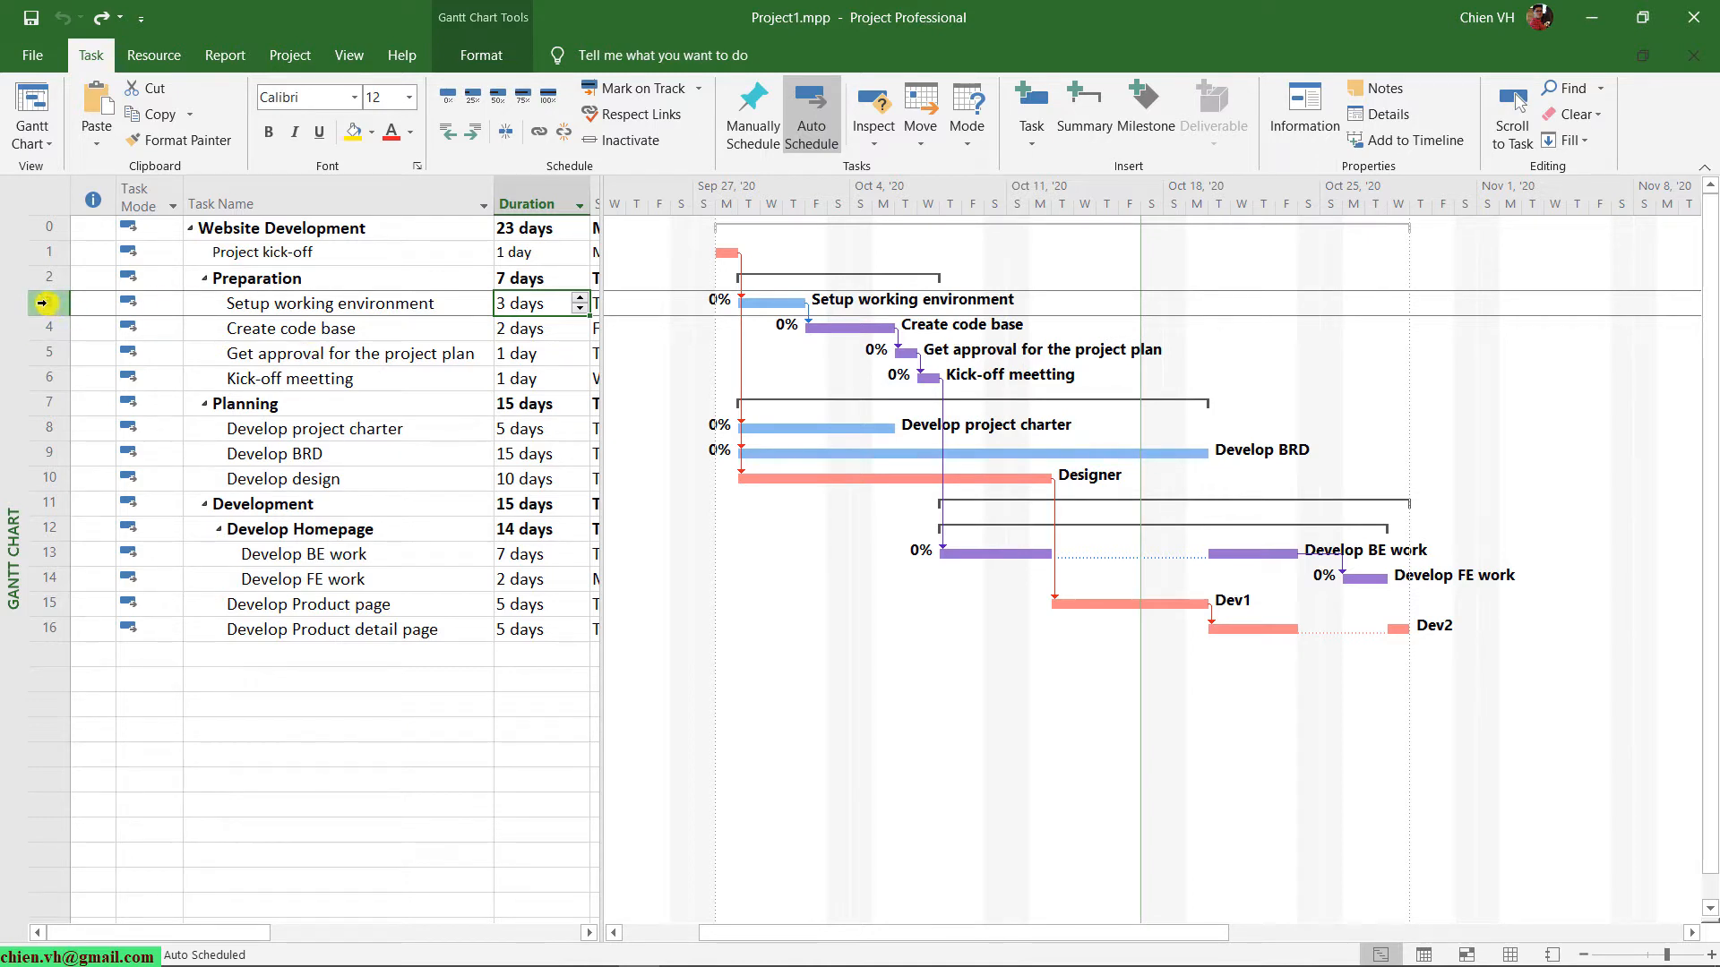
left_click(399, 368)
left_click(51, 299)
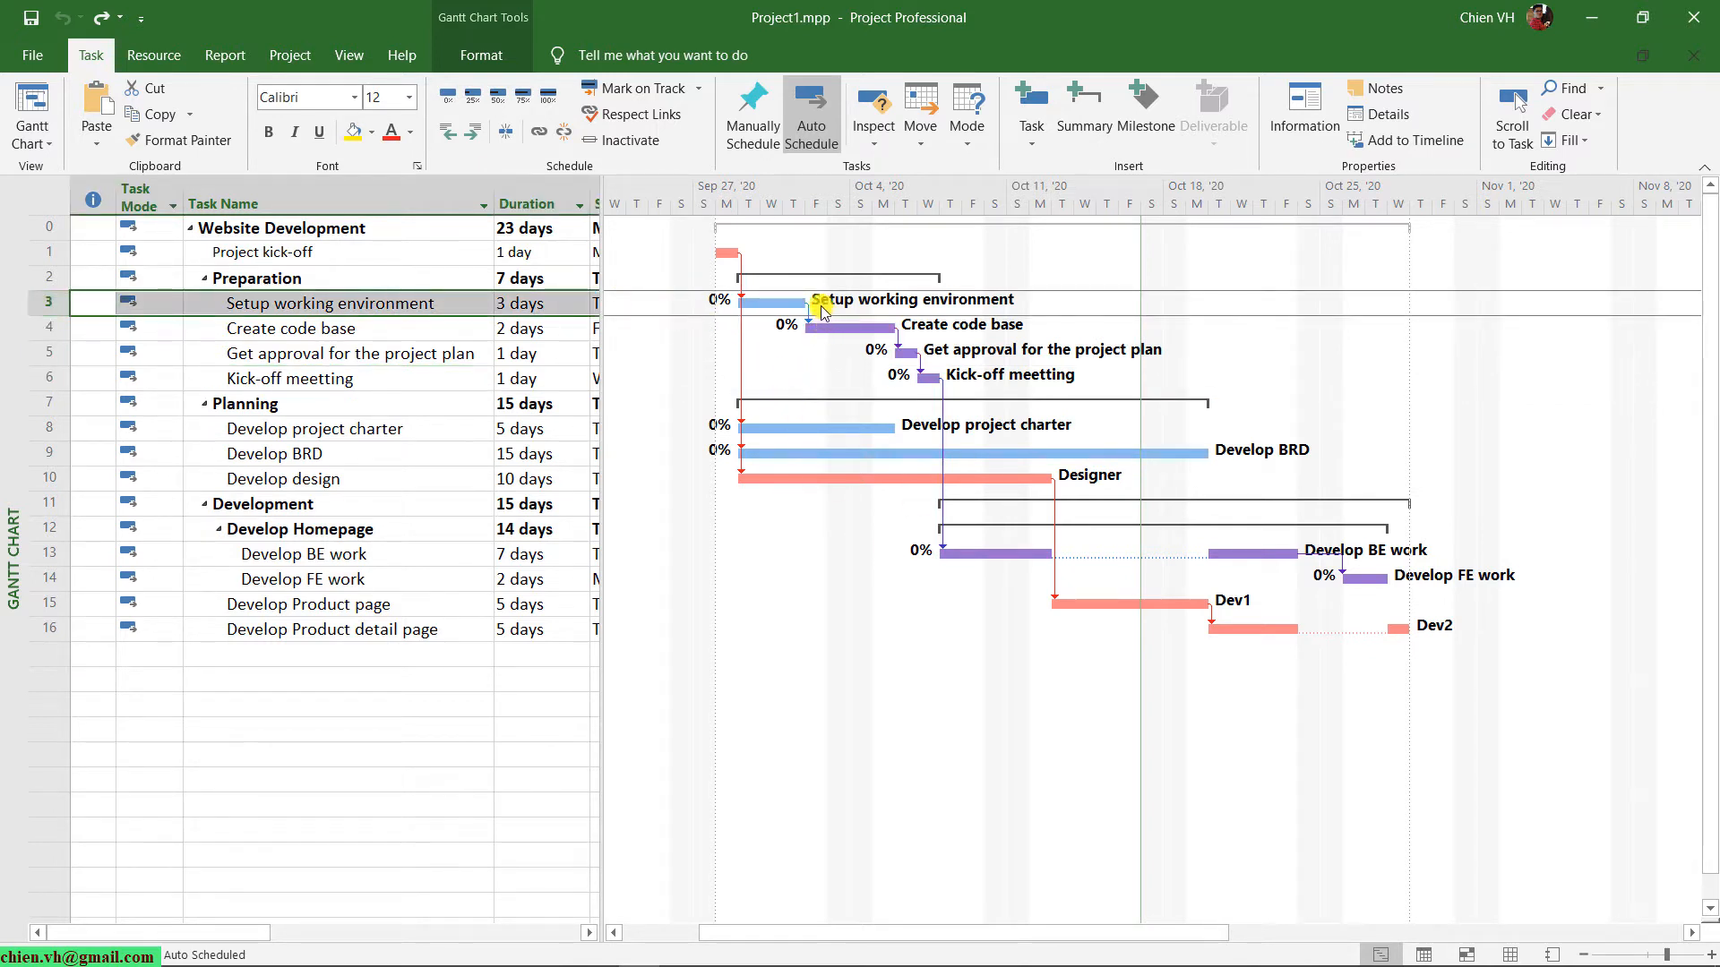
Set the Gantt chart's timescale to Days and bring the whole project schedule into view.
mouse_move(778, 301)
scroll(804, 343, "up", 1)
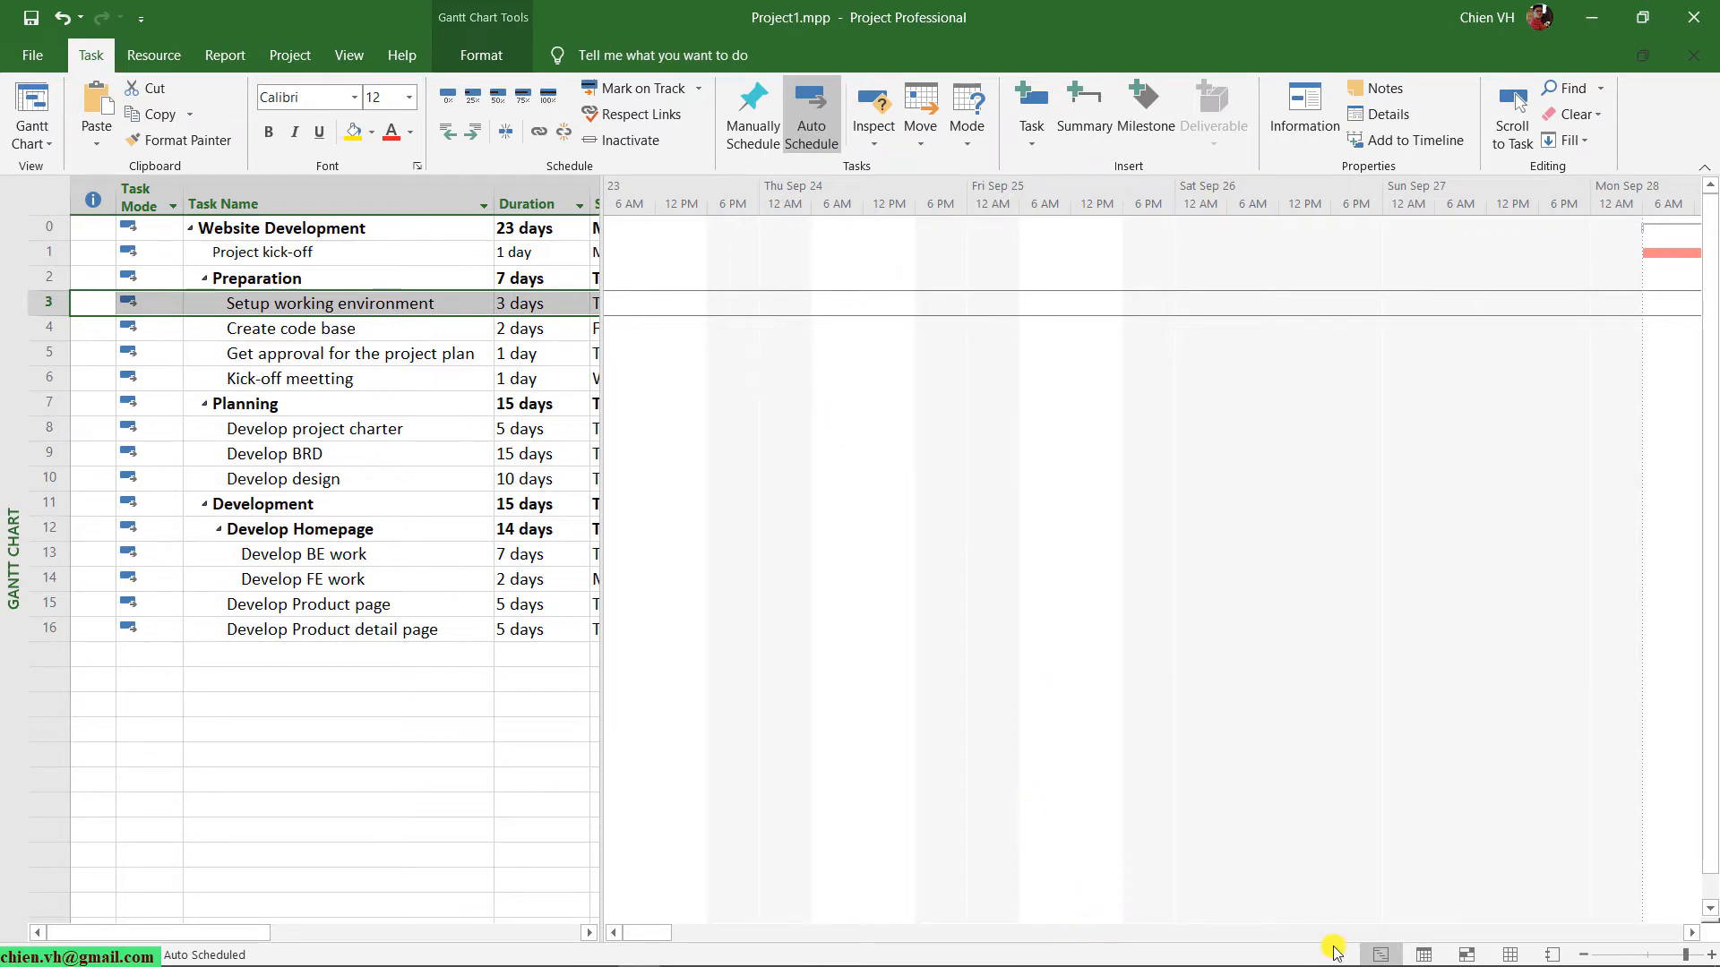
left_click_drag(651, 937, 688, 935)
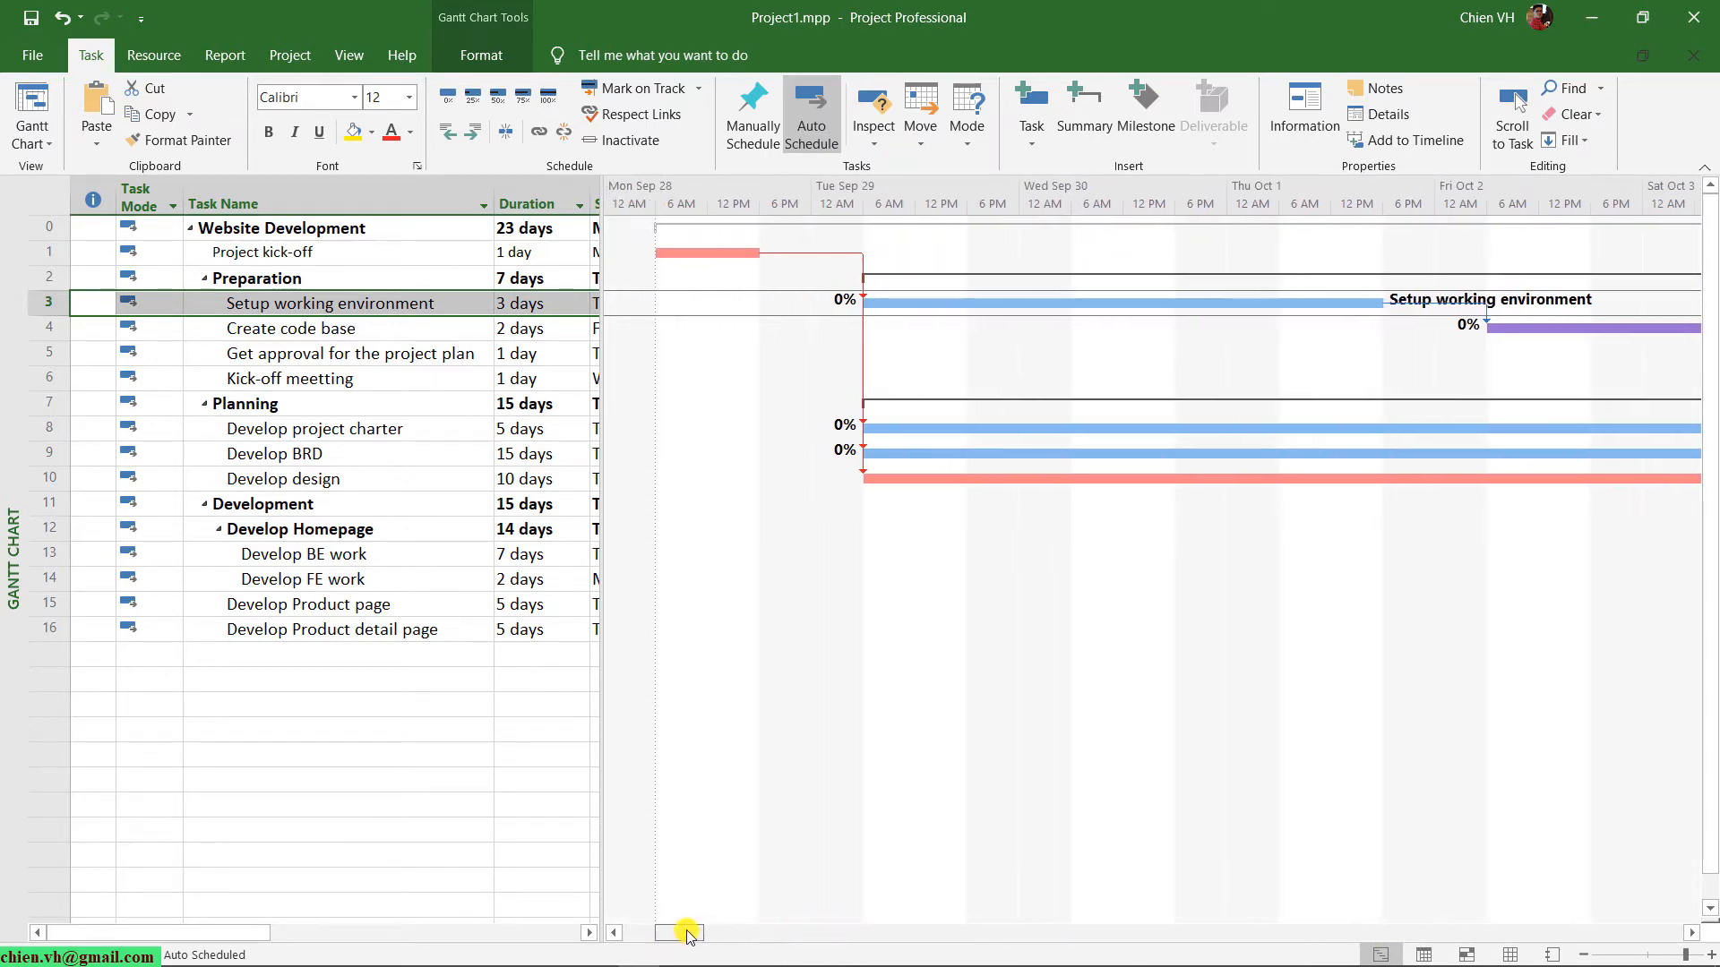
scroll(905, 507, "down", 1)
left_click(349, 55)
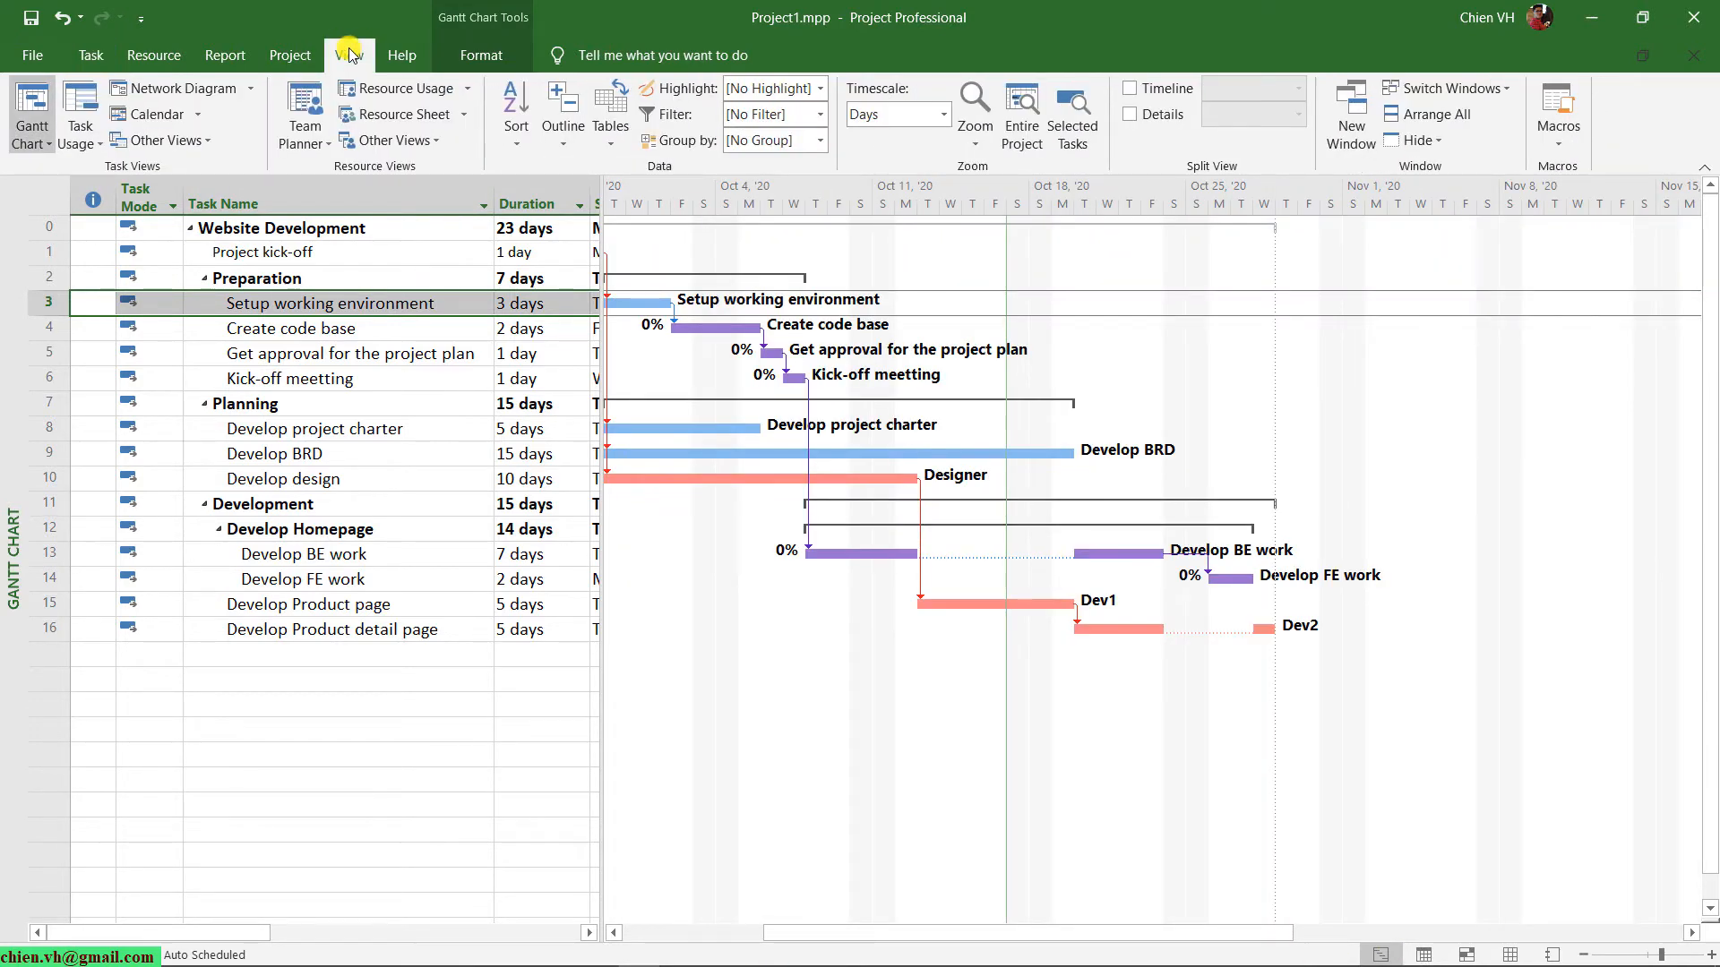
left_click(943, 113)
left_click(887, 182)
left_click_drag(936, 932, 833, 945)
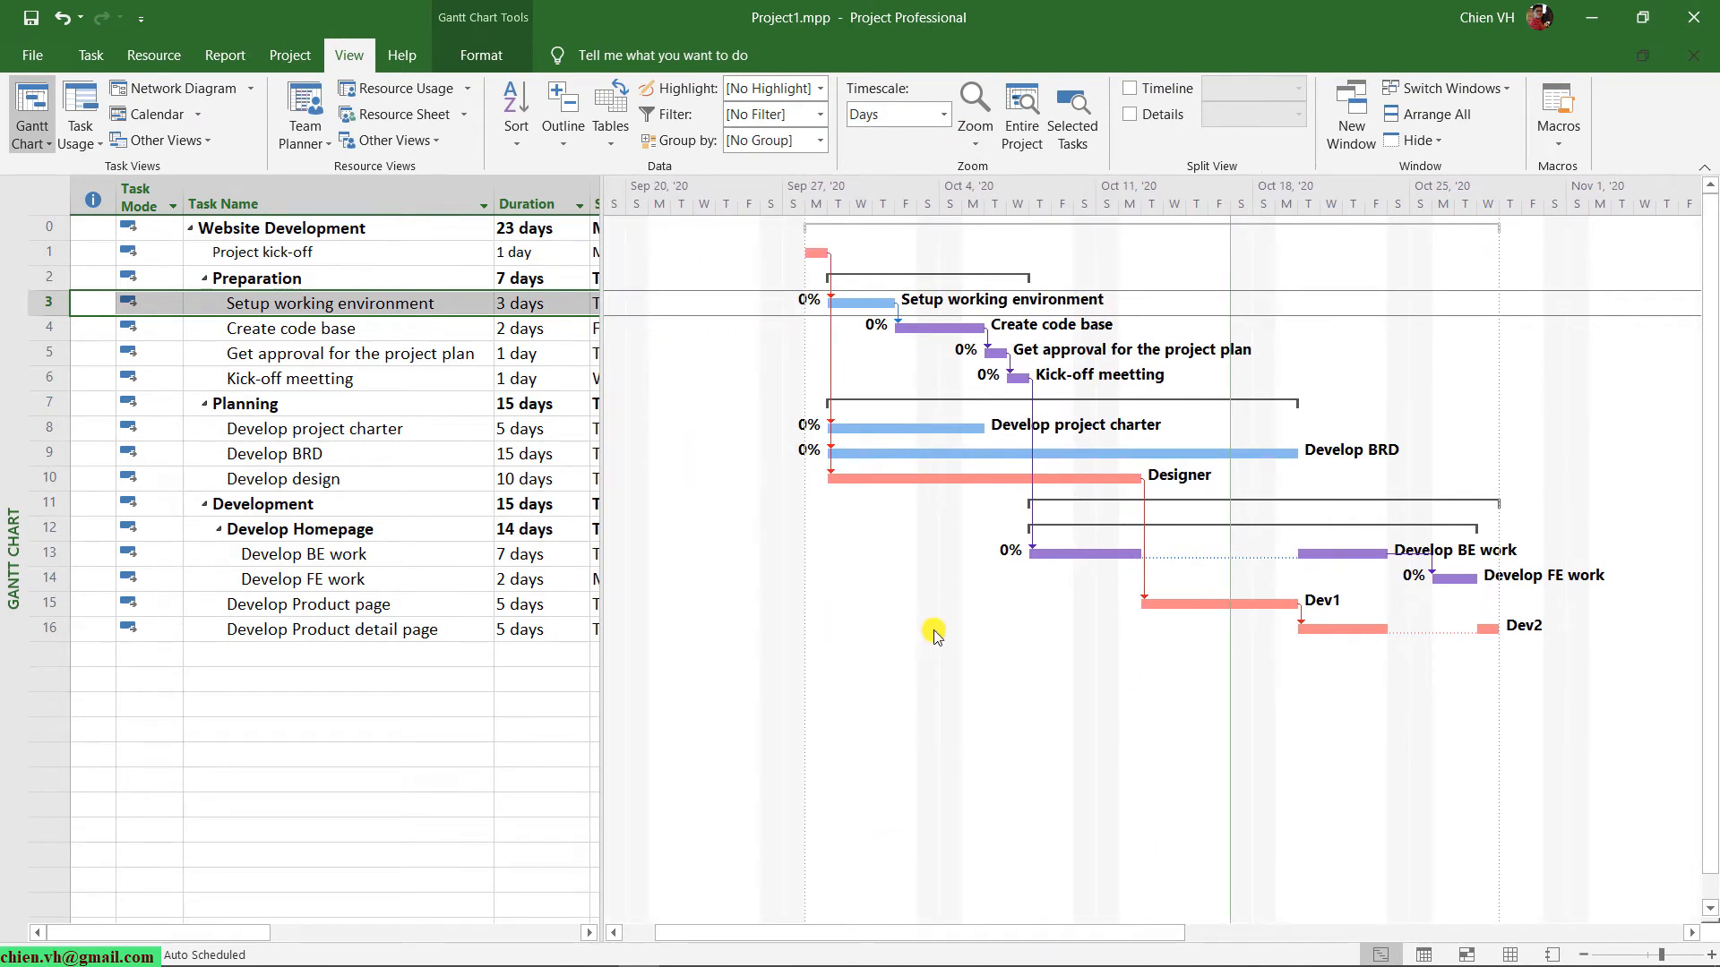
Move the Setup working environment bar in the Gantt chart to start on Wed 9/30/20, keeping its link to Project kick-off.
left_click_drag(269, 936, 385, 934)
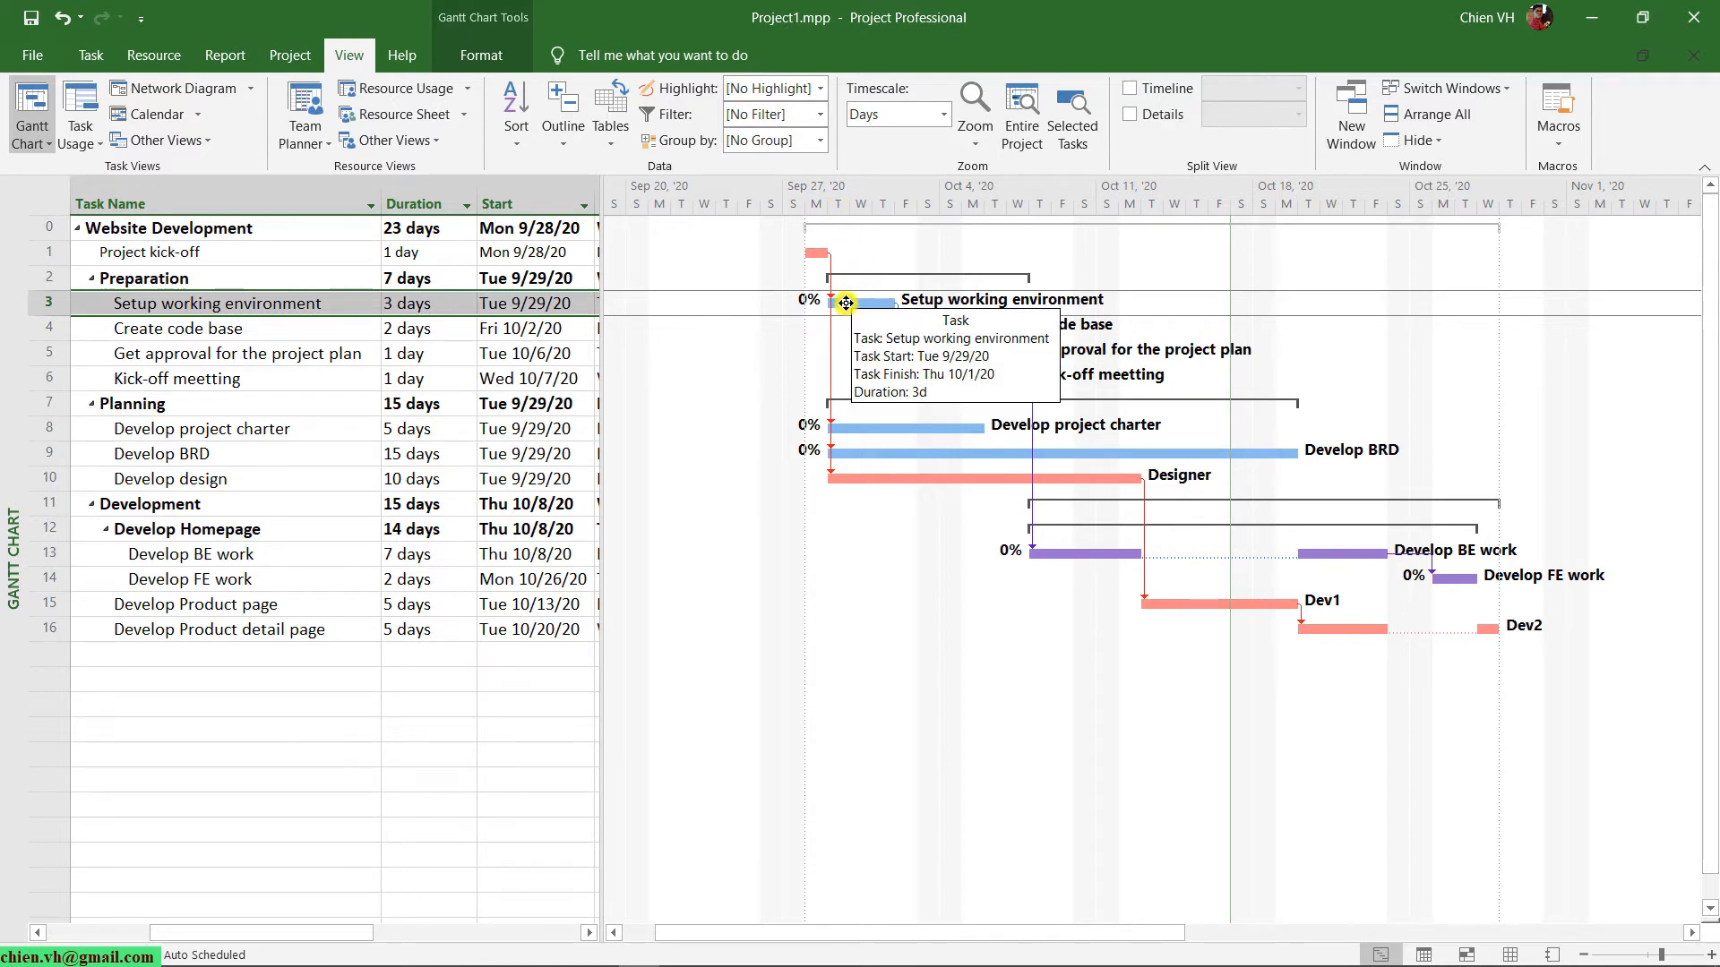
left_click_drag(852, 304, 854, 304)
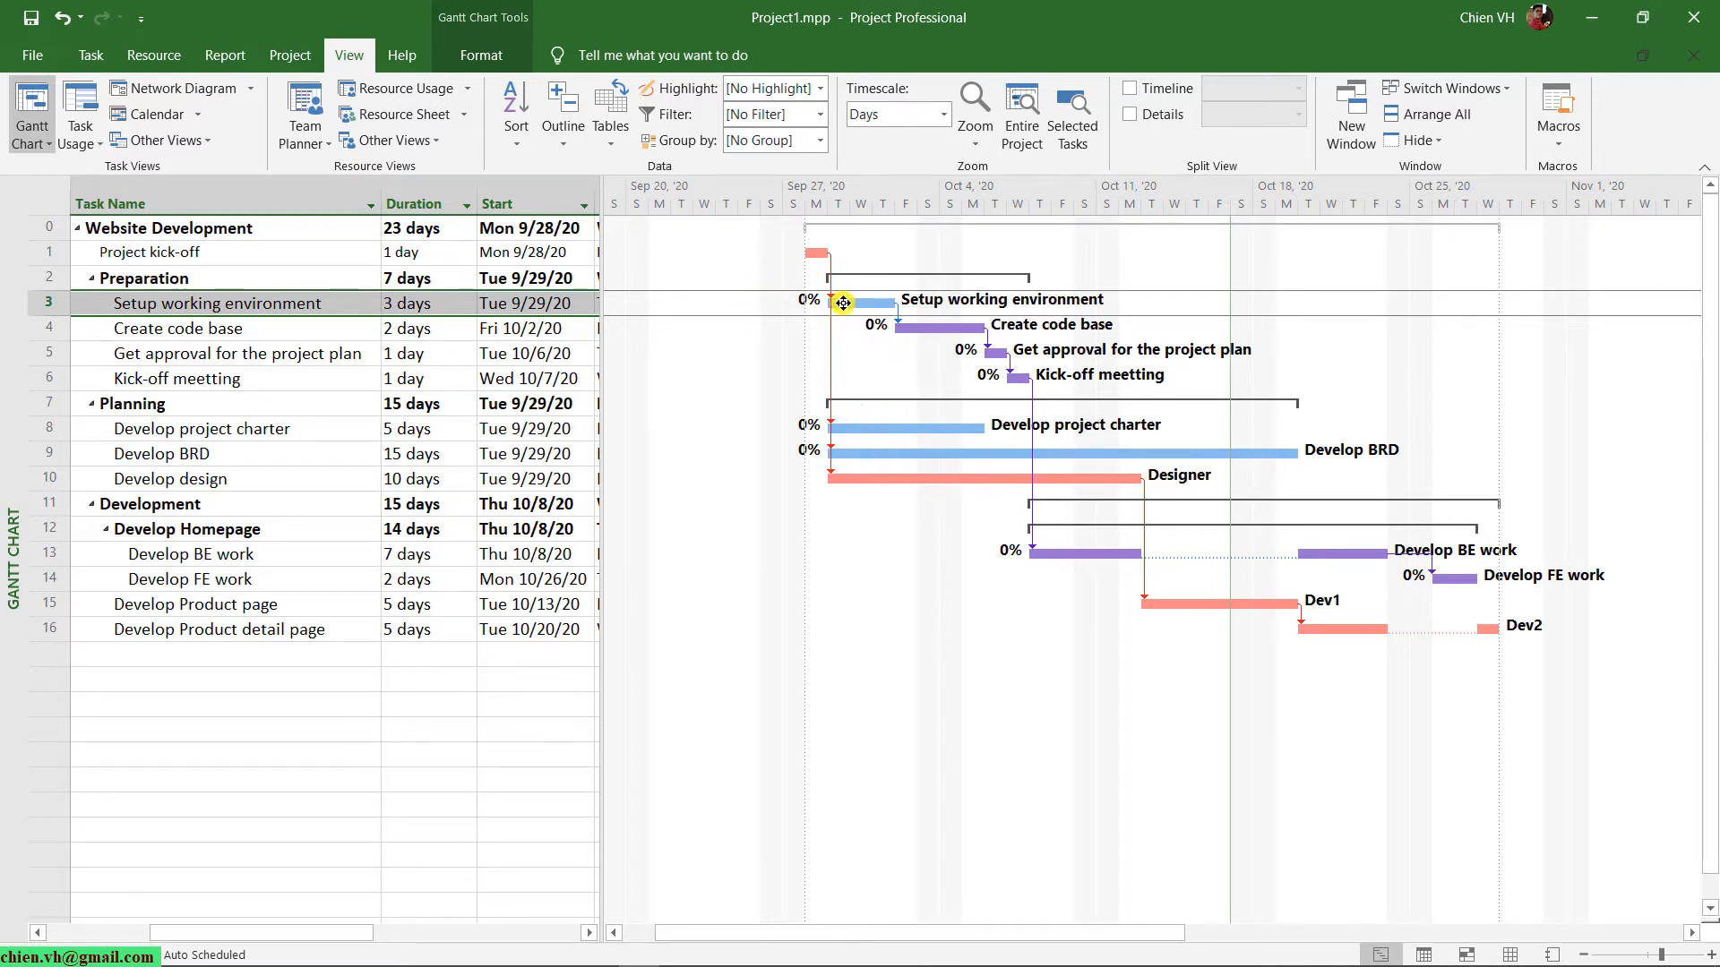
left_click_drag(832, 306, 867, 302)
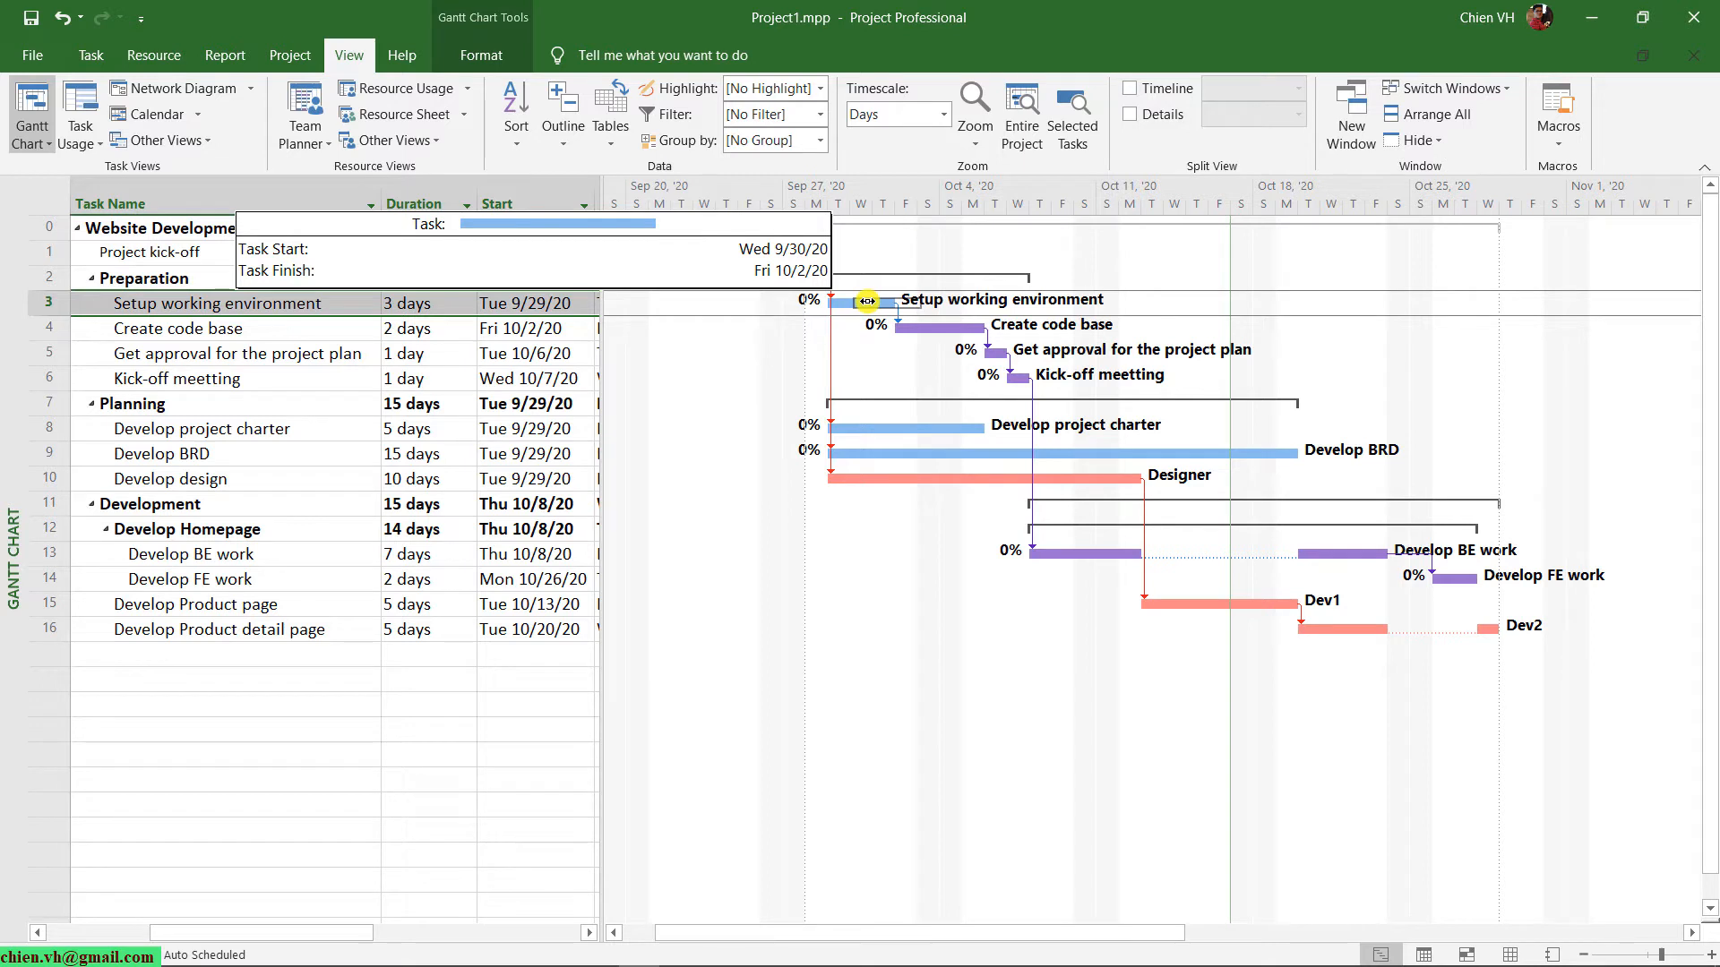
mouse_move(867, 302)
left_mouse_down()
mouse_move(1030, 294)
mouse_move(893, 323)
mouse_move(910, 277)
mouse_move(1029, 292)
mouse_move(895, 292)
mouse_move(882, 329)
mouse_move(898, 301)
mouse_move(986, 298)
mouse_move(868, 299)
mouse_move(1213, 345)
mouse_move(1024, 301)
mouse_move(848, 301)
left_mouse_up()
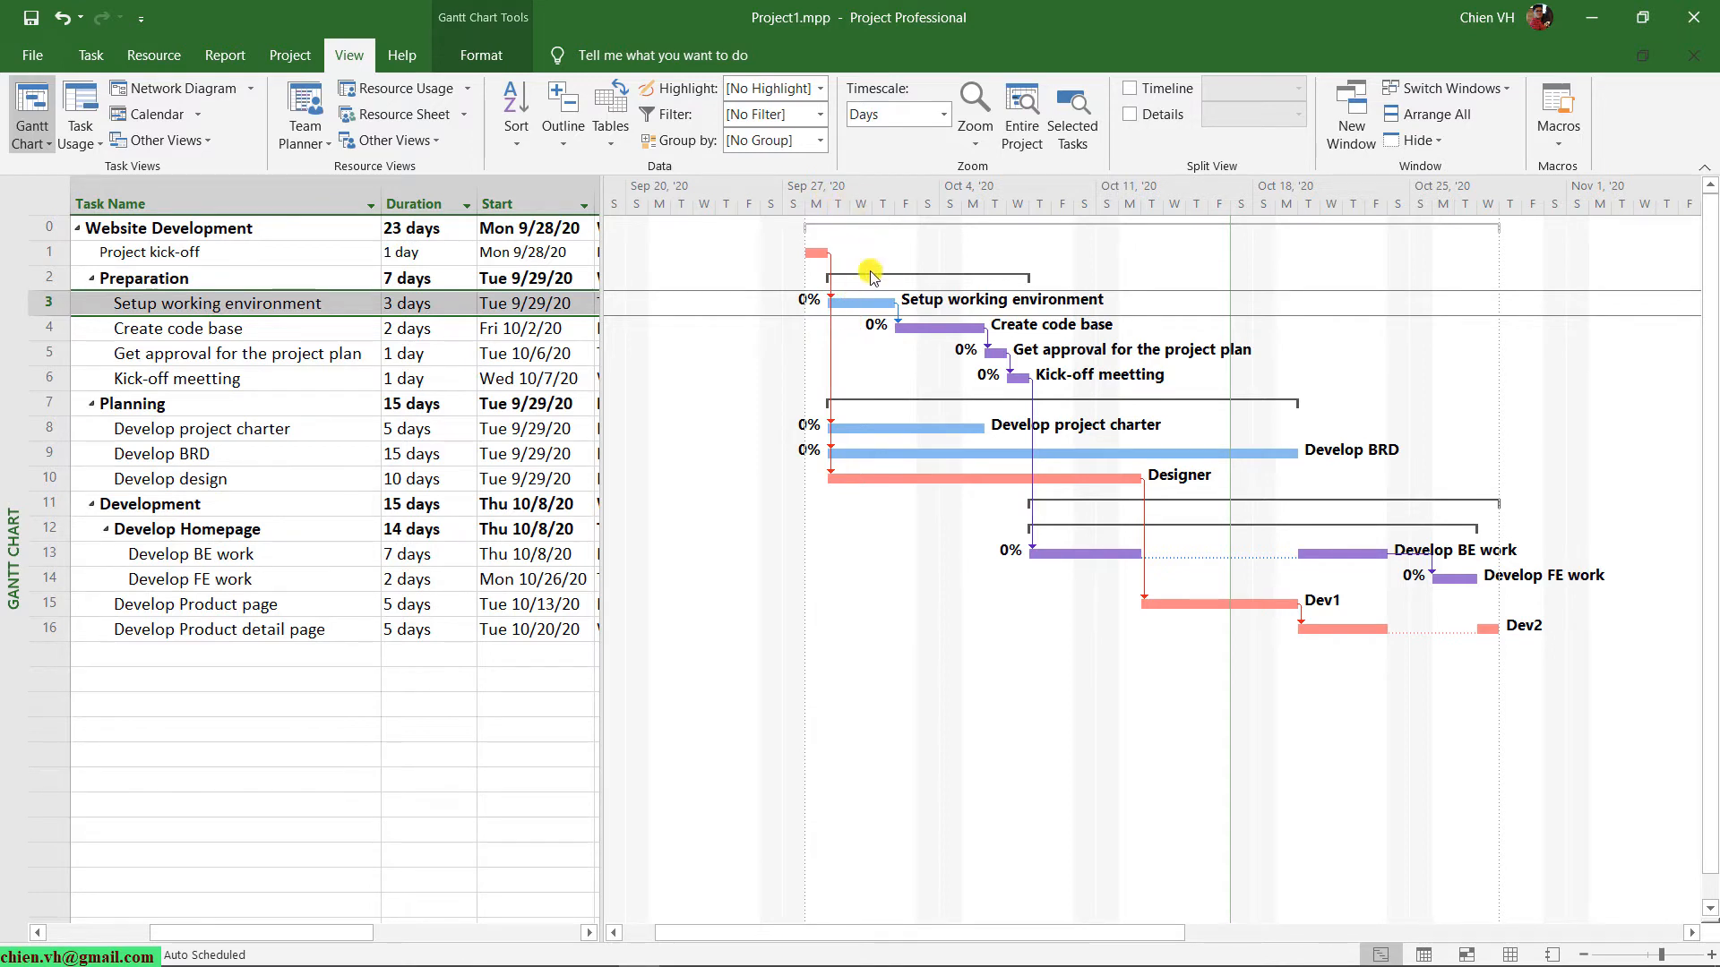
left_click_drag(843, 304, 878, 303)
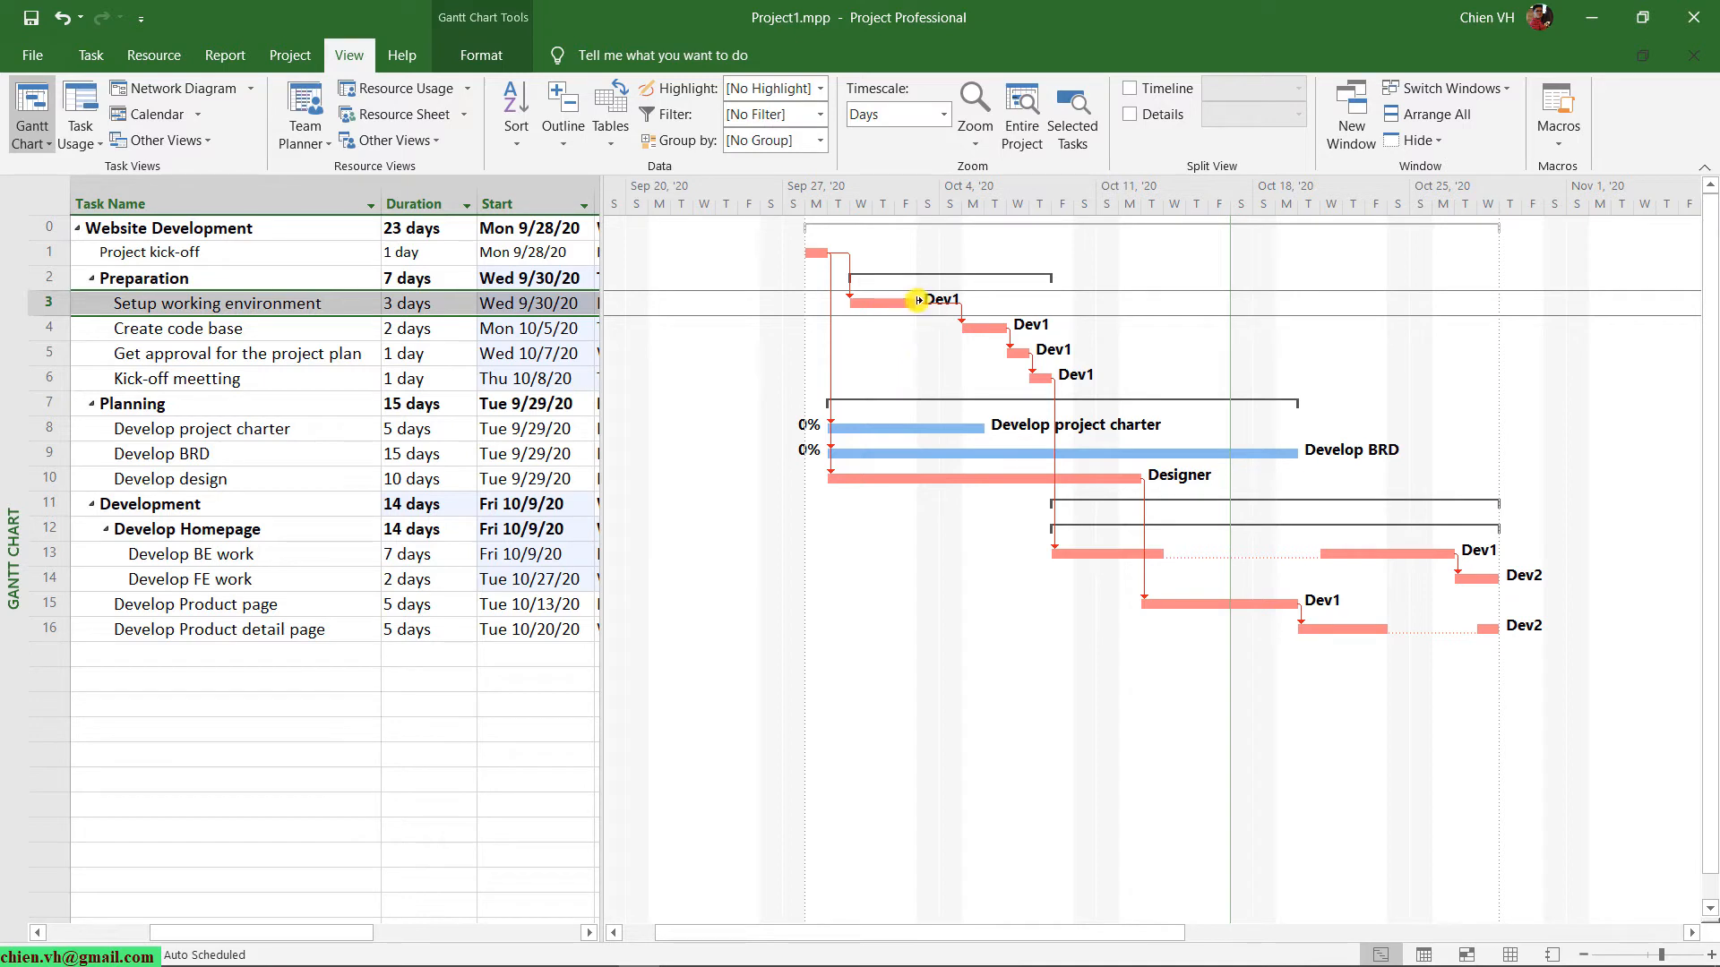
Extend the Gantt bars of Setup working environment to 5 days and Develop project charter to 8 days.
mouse_move(903, 299)
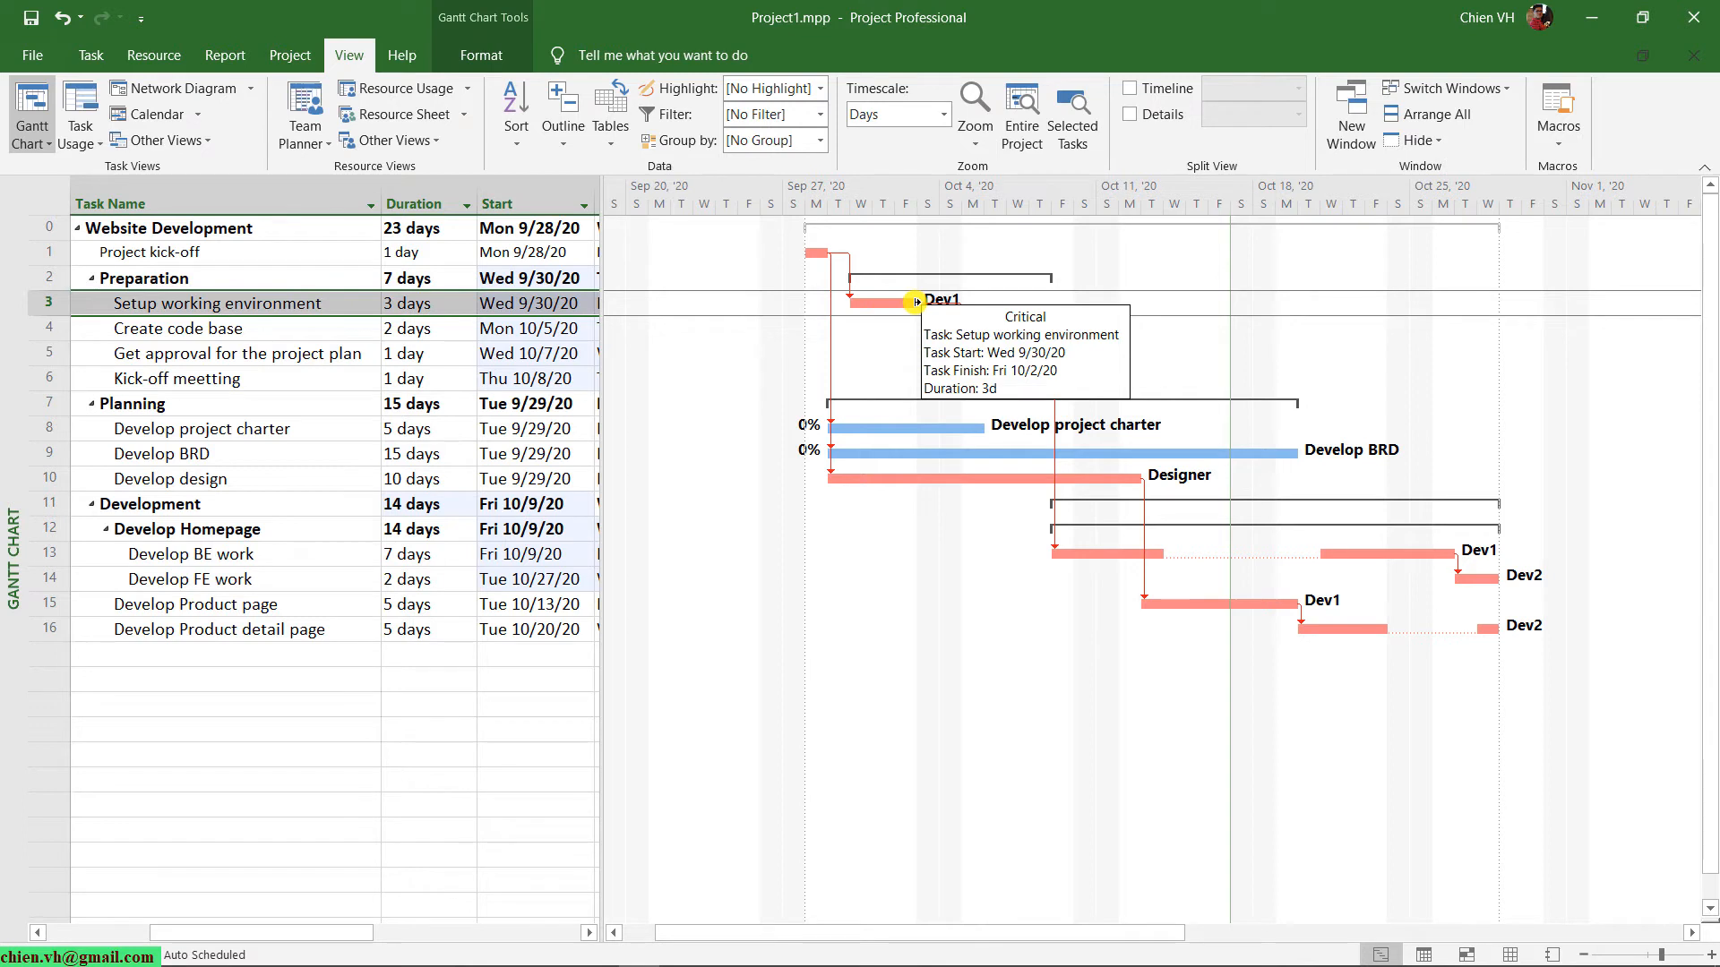
left_click_drag(915, 302, 1006, 305)
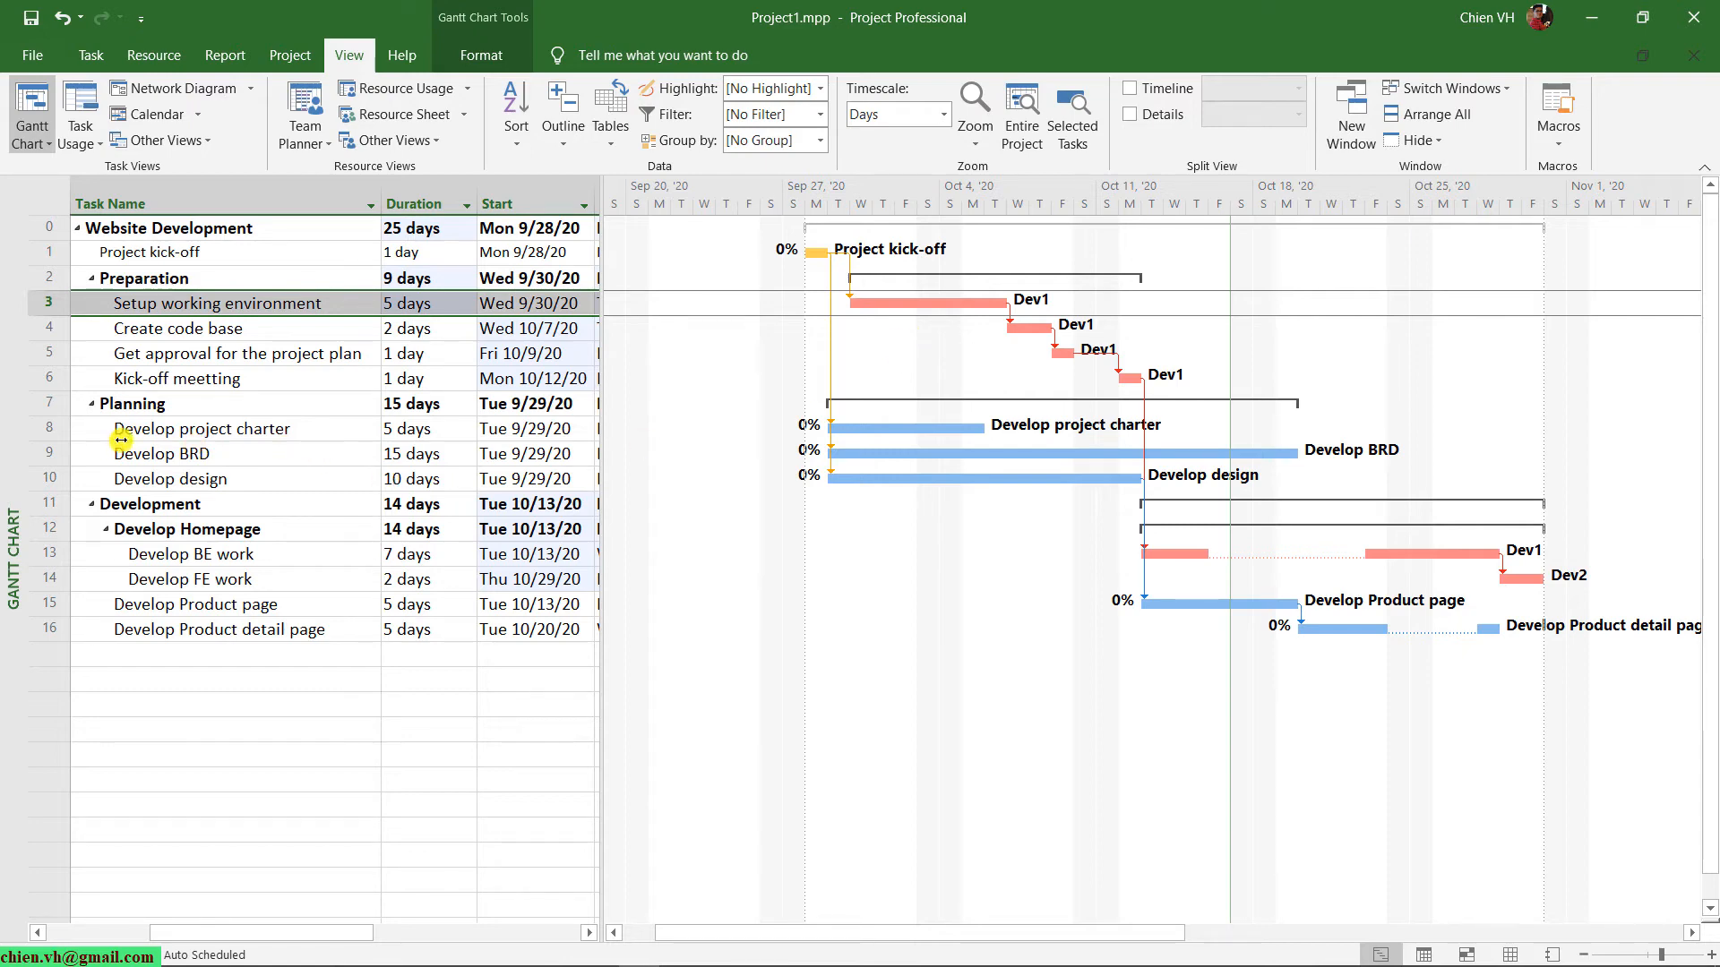
left_click(263, 430)
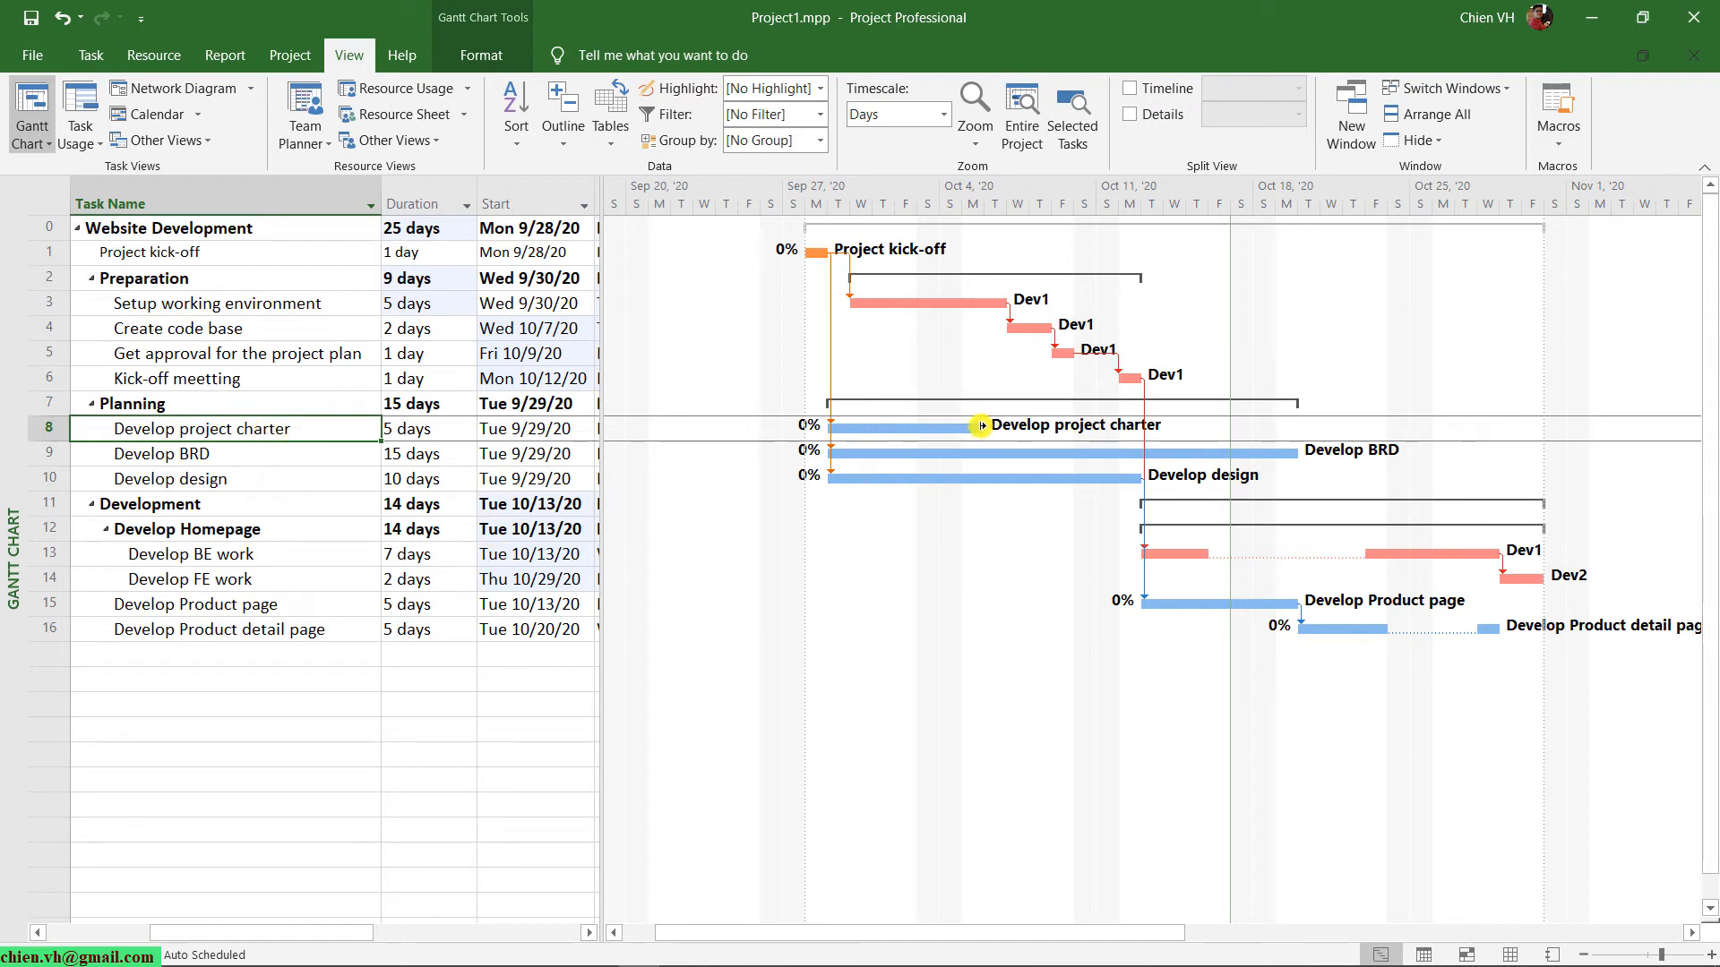
mouse_move(982, 426)
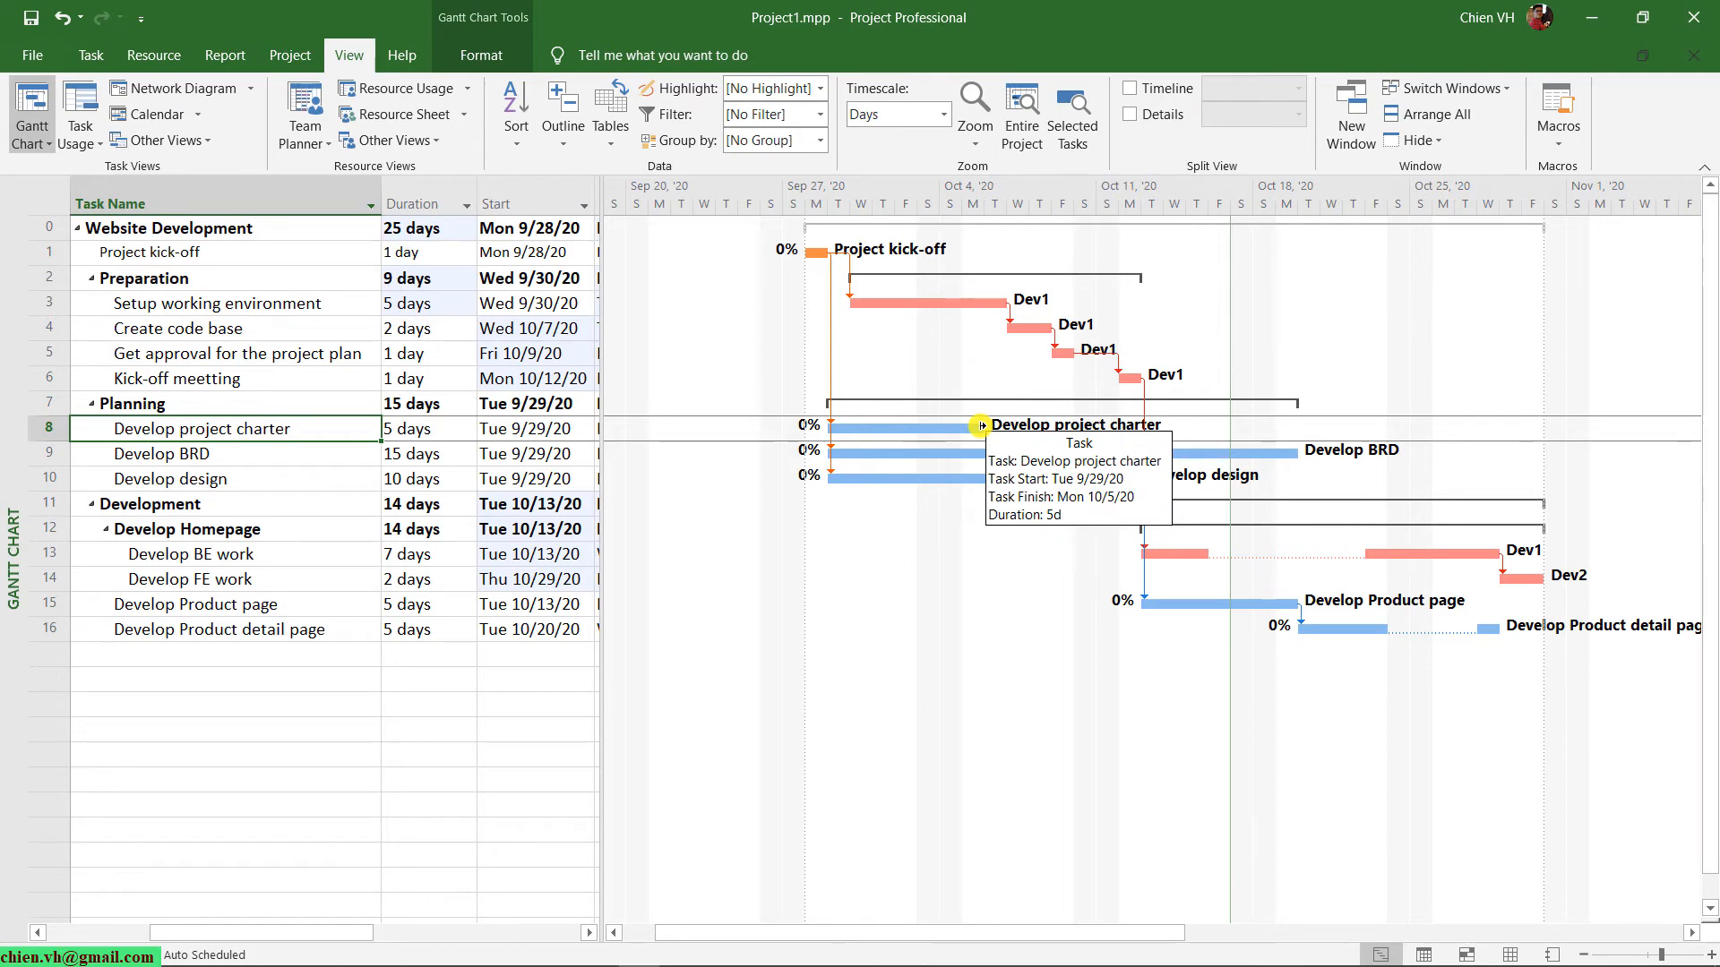
left_click_drag(982, 424, 1048, 426)
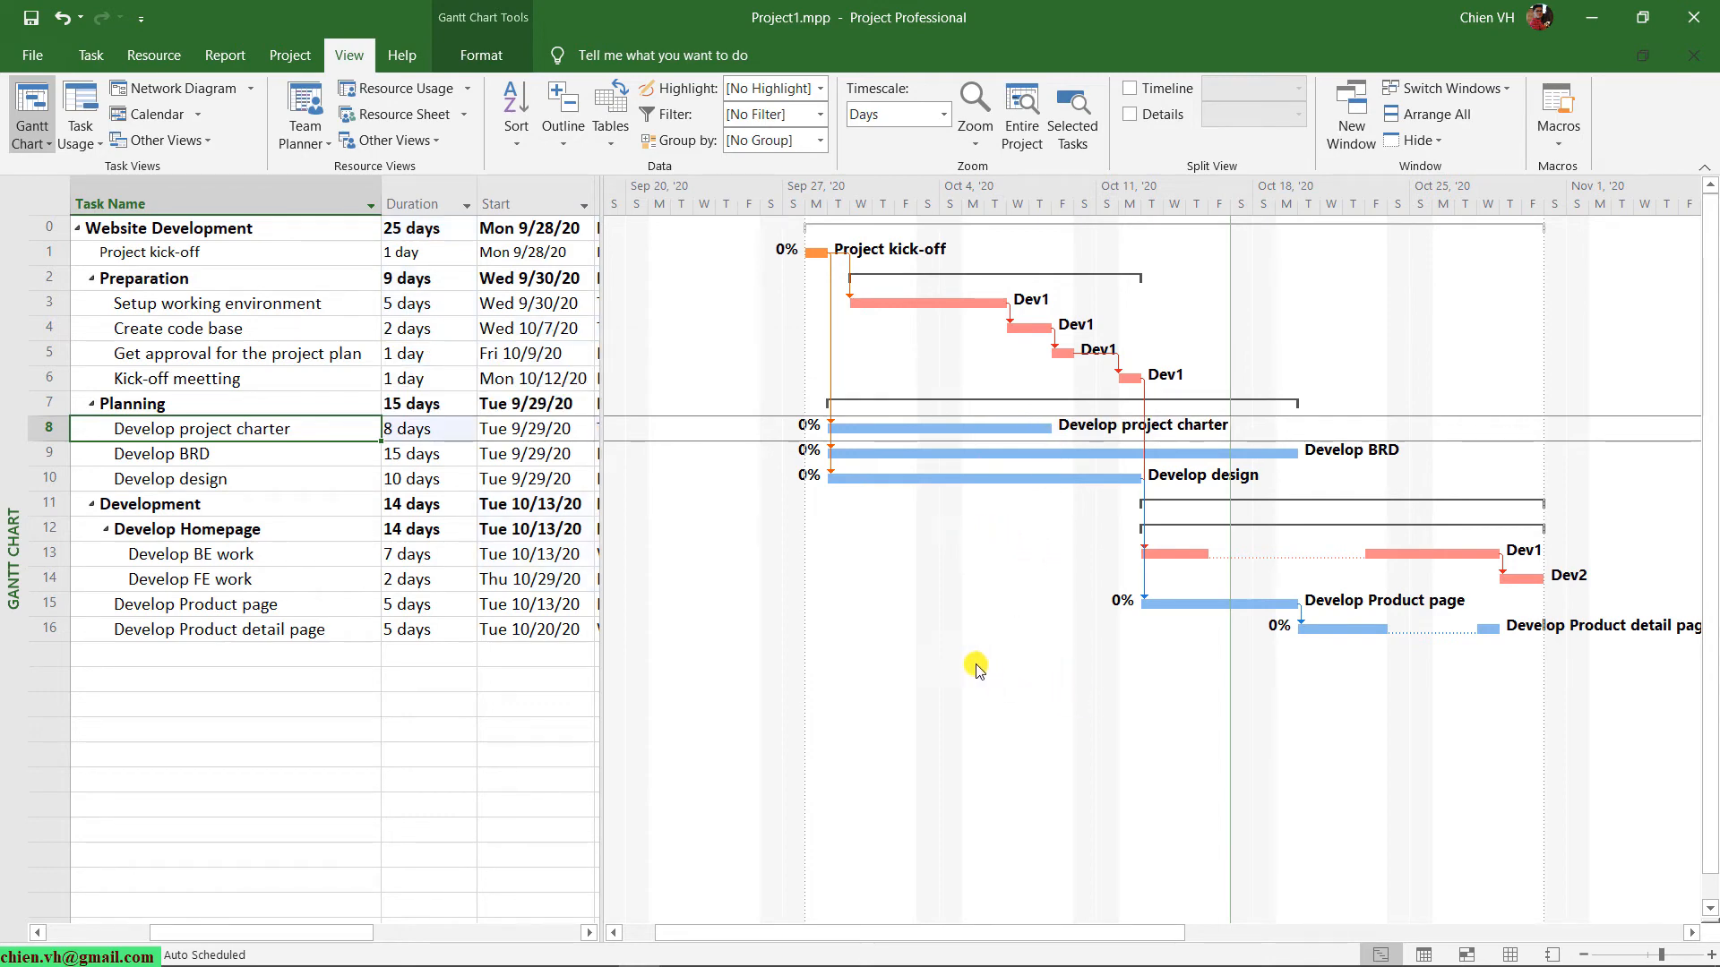
Move the Develop design bar to start on Wed Sep 30, '20 and remove its link to Project kick-off.
scroll(979, 663, "down", 1)
scroll(980, 661, "up", 1)
left_click_drag(864, 476, 889, 481)
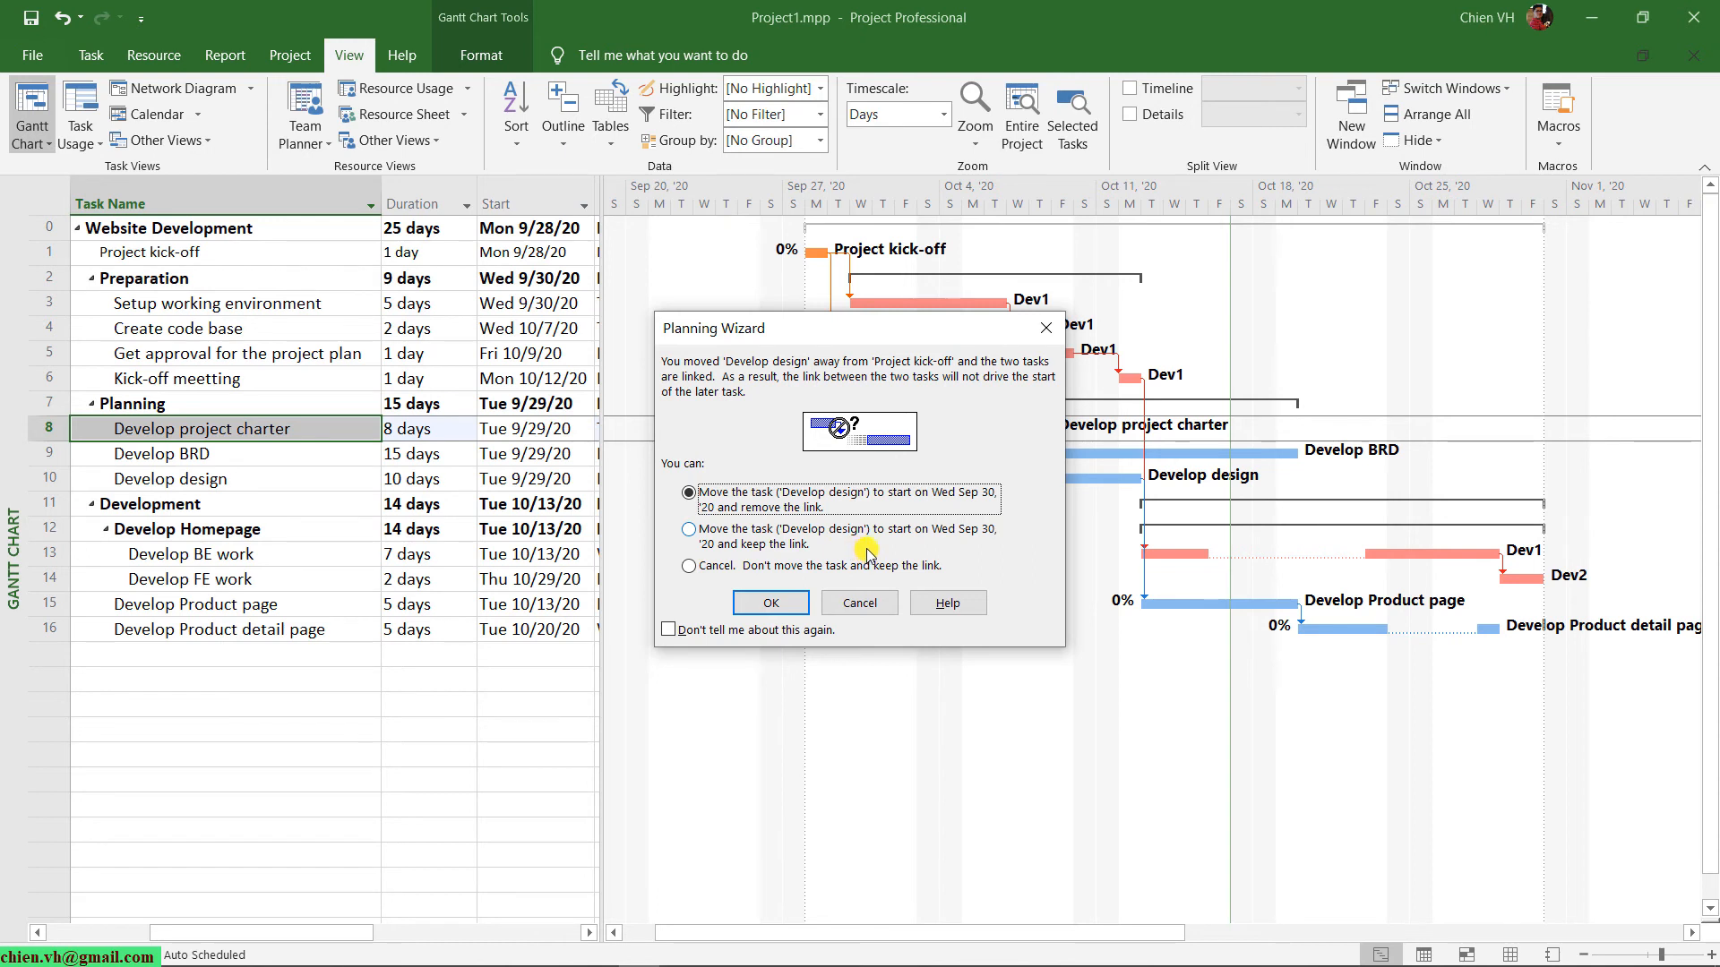
left_click(768, 600)
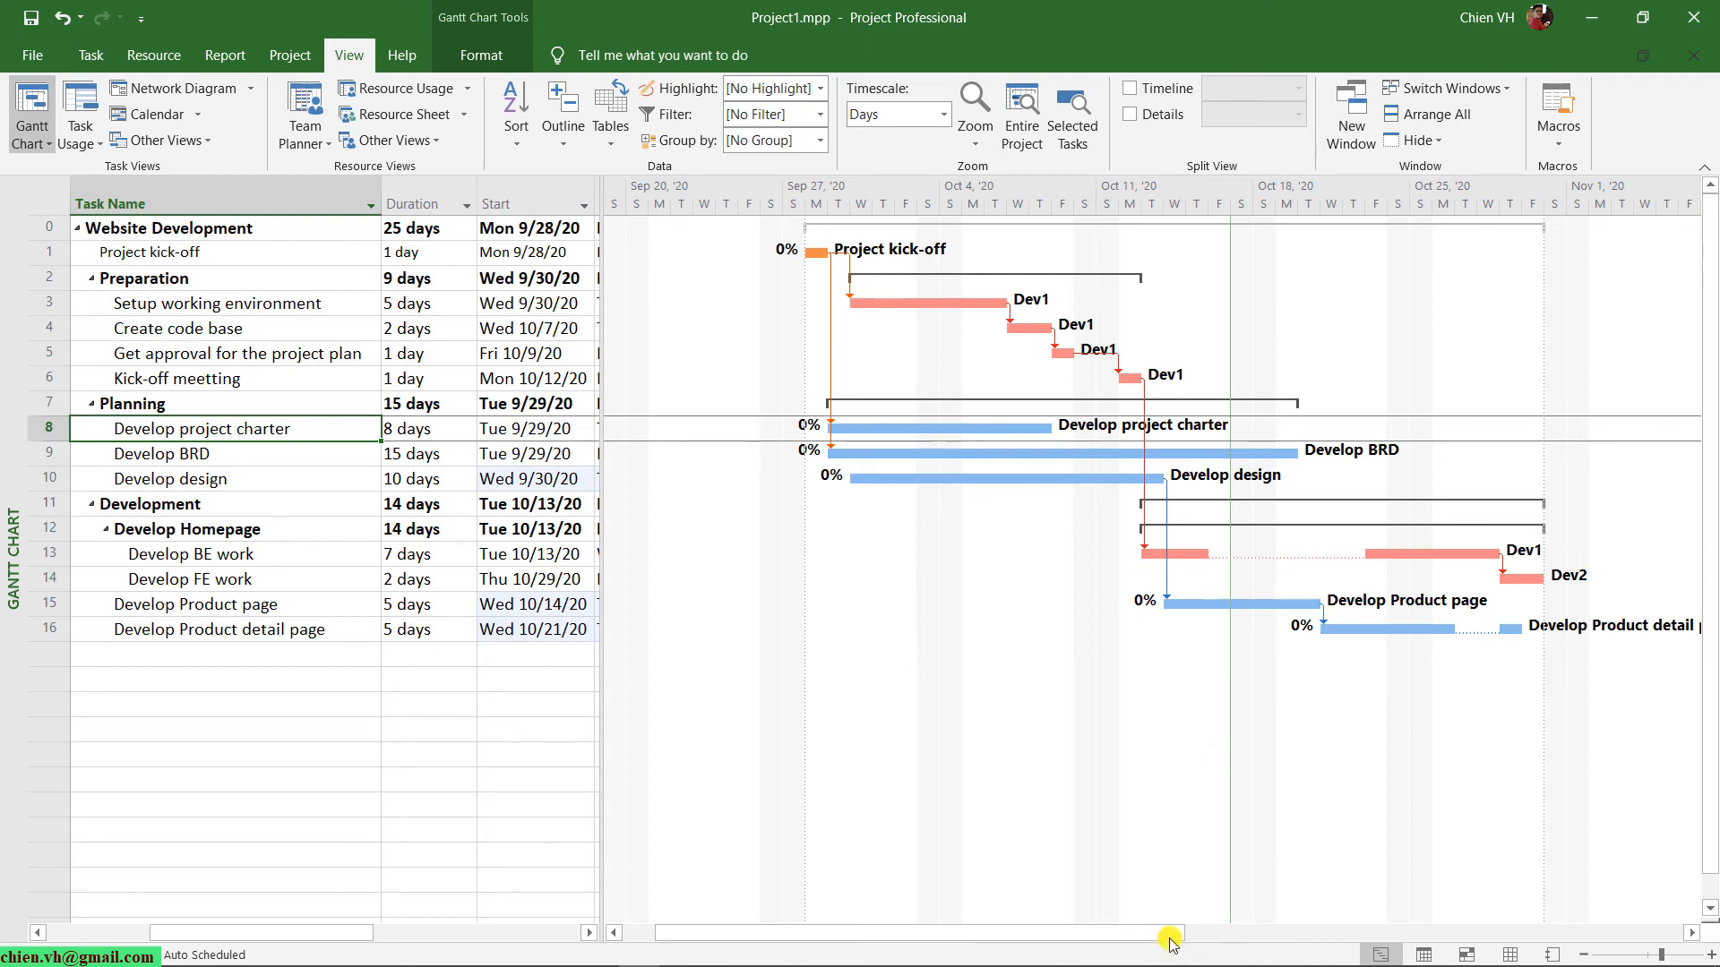
mouse_move(1170, 935)
left_mouse_down()
mouse_move(1385, 904)
mouse_move(1228, 940)
mouse_move(1179, 929)
left_mouse_up()
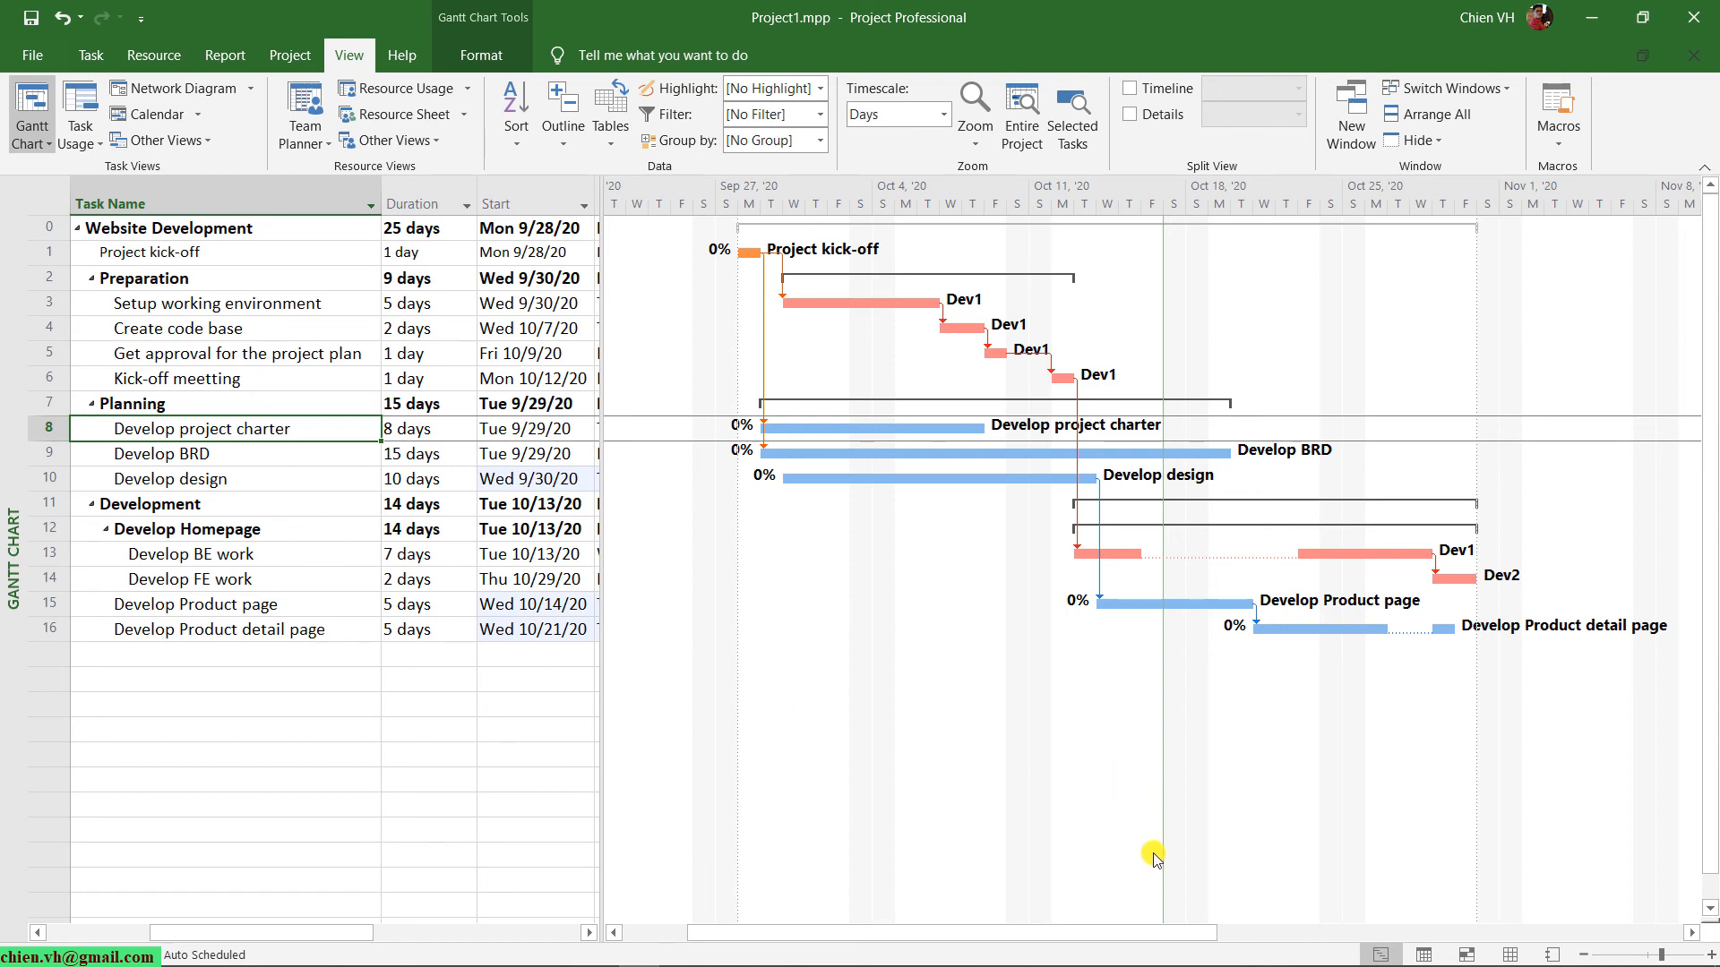
mouse_move(1143, 932)
left_mouse_down()
mouse_move(1202, 933)
mouse_move(1113, 944)
mouse_move(1128, 933)
left_mouse_up()
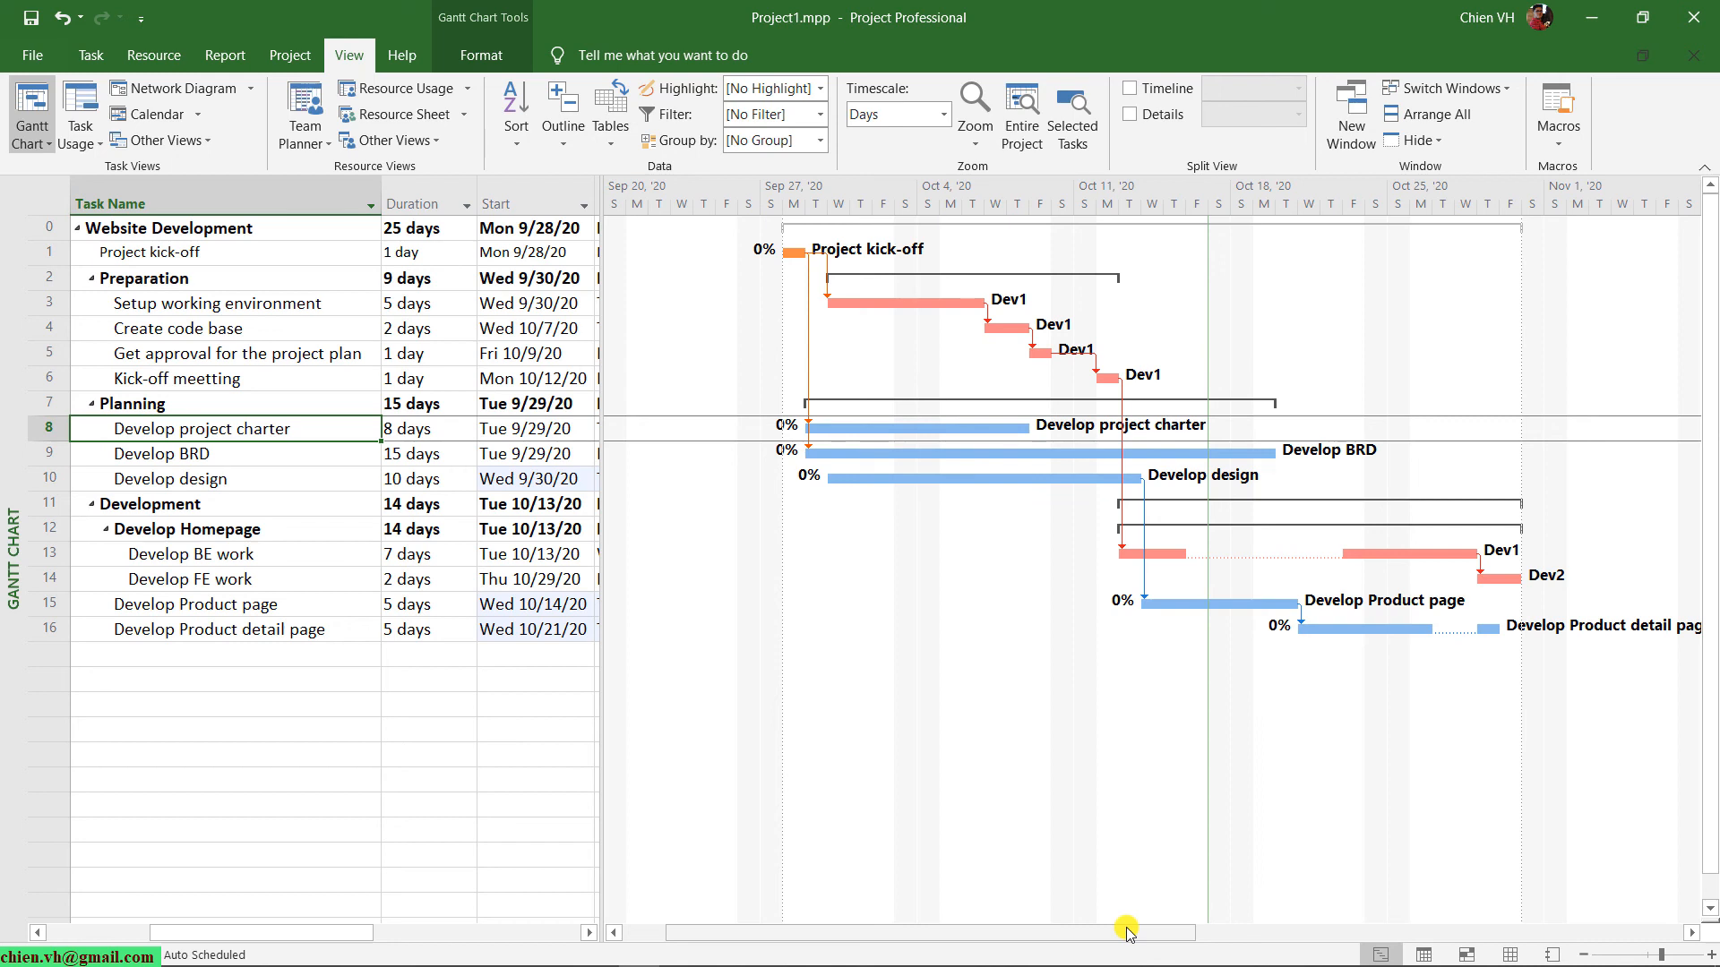